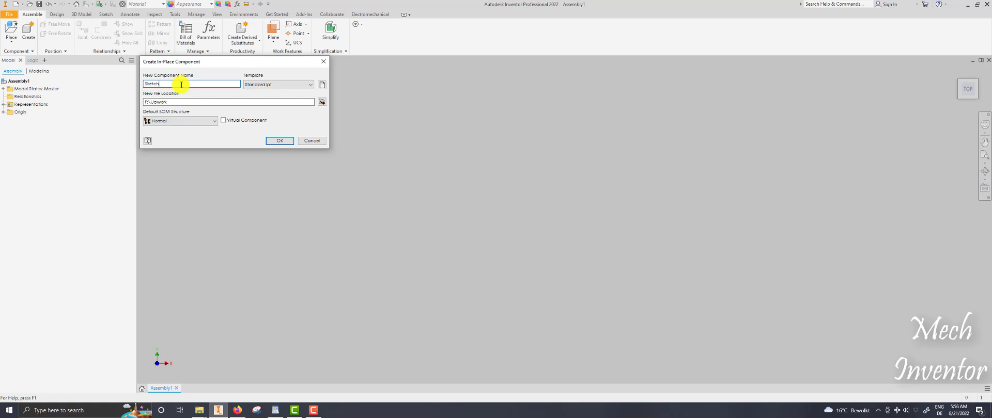
# Create the in-place part Sketch from the Standard.ipt template, storing it in a new Frame folder inside TEST.
pyautogui.click(322, 102)
pyautogui.doubleClick(222, 129)
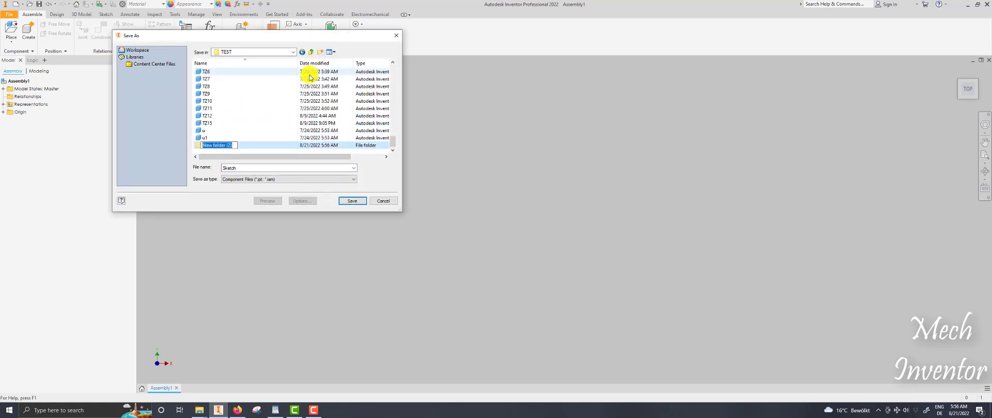
pyautogui.press('Return')
pyautogui.press('Return')
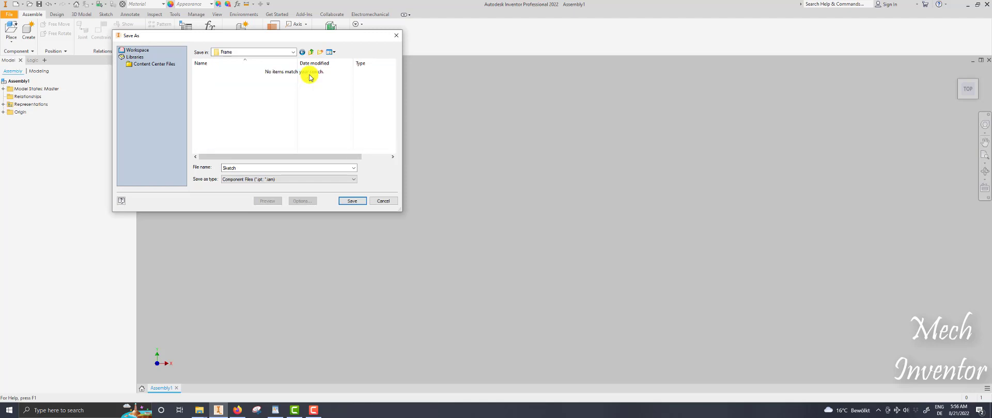
pyautogui.click(352, 201)
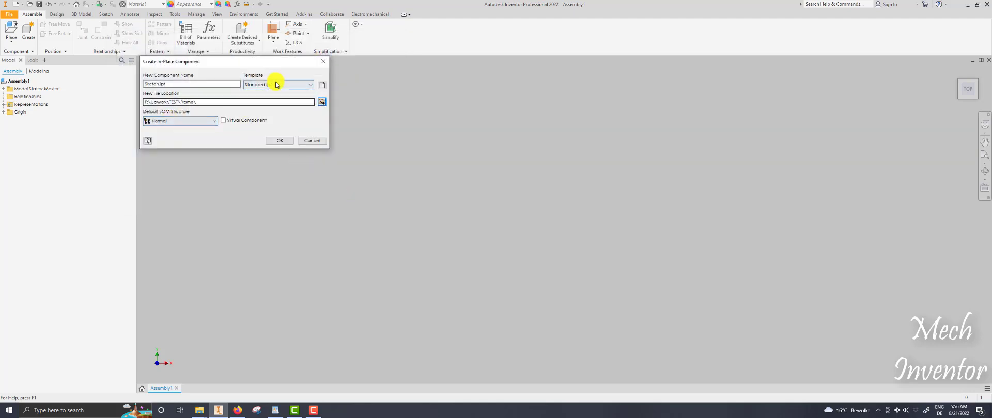
pyautogui.click(278, 139)
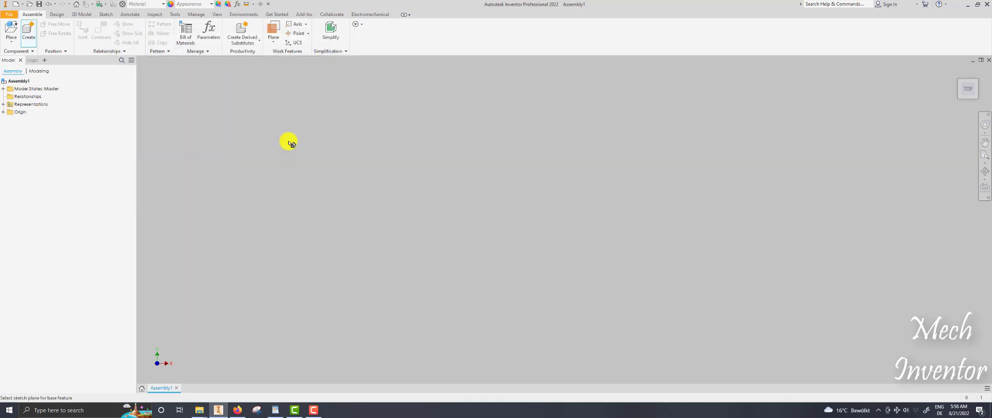
pyautogui.click(483, 213)
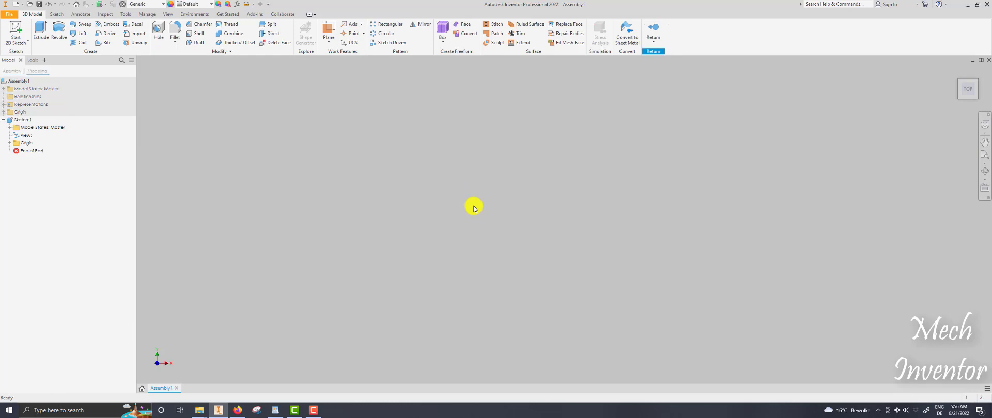
# Start a 2D sketch on the plane facing the top view and draw a centre rectangle from the origin, about 418 mm high.
pyautogui.click(15, 32)
pyautogui.click(523, 120)
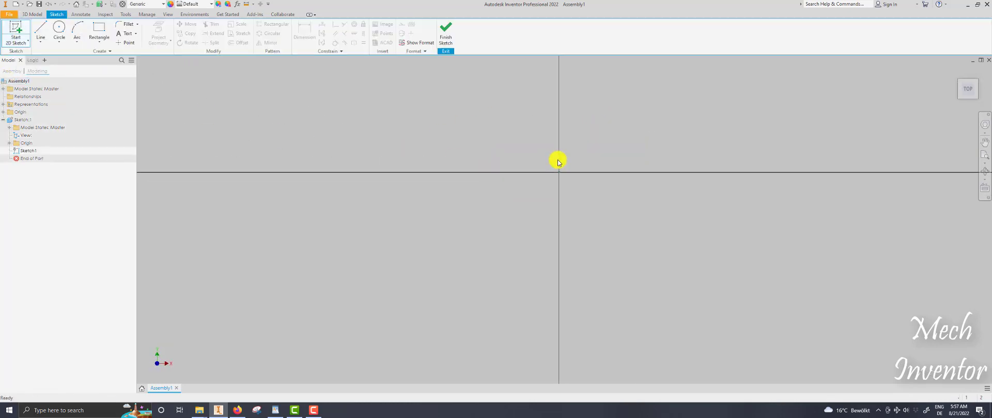
pyautogui.click(99, 42)
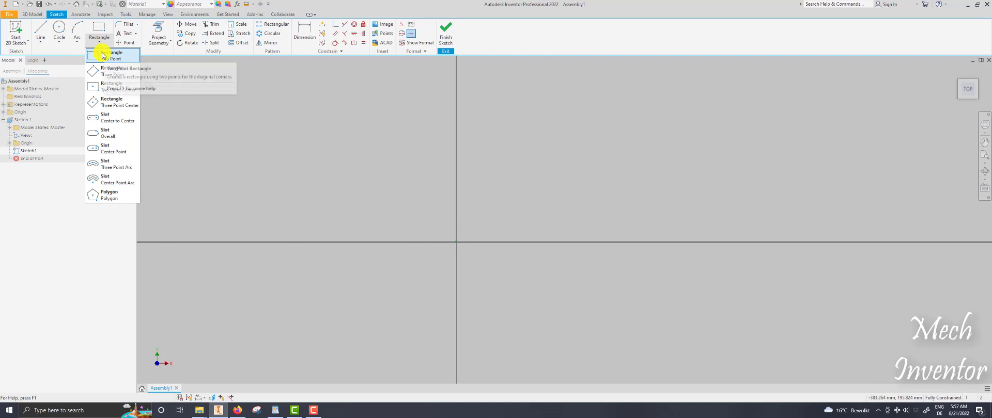
pyautogui.click(111, 87)
pyautogui.click(456, 241)
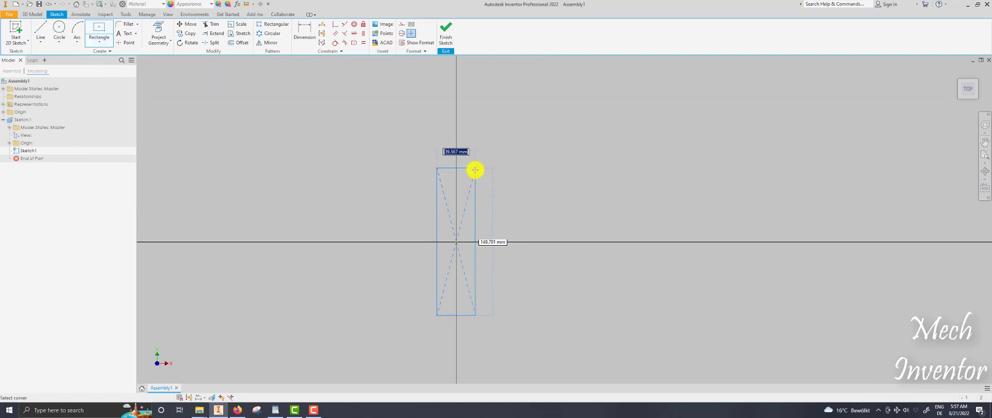
pyautogui.click(526, 141)
pyautogui.press('Escape')
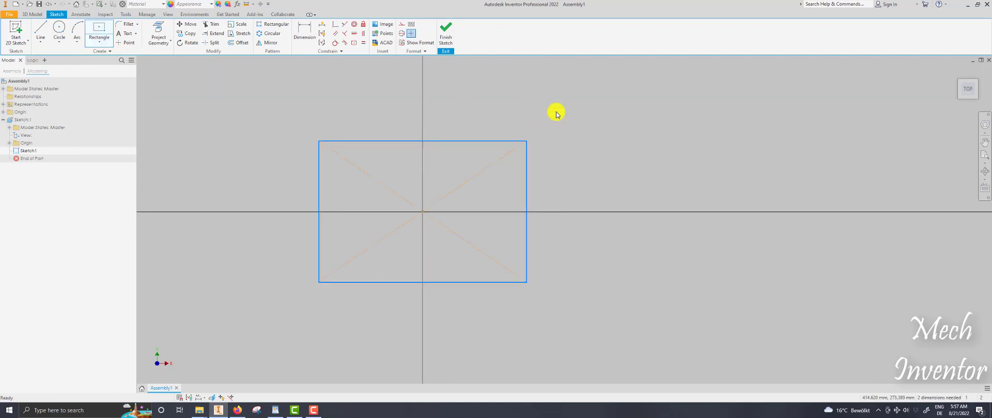
# Dimension the rectangle 500 mm high and 1300 mm wide, and finish the sketch.
pyautogui.click(302, 30)
pyautogui.click(526, 201)
pyautogui.click(558, 203)
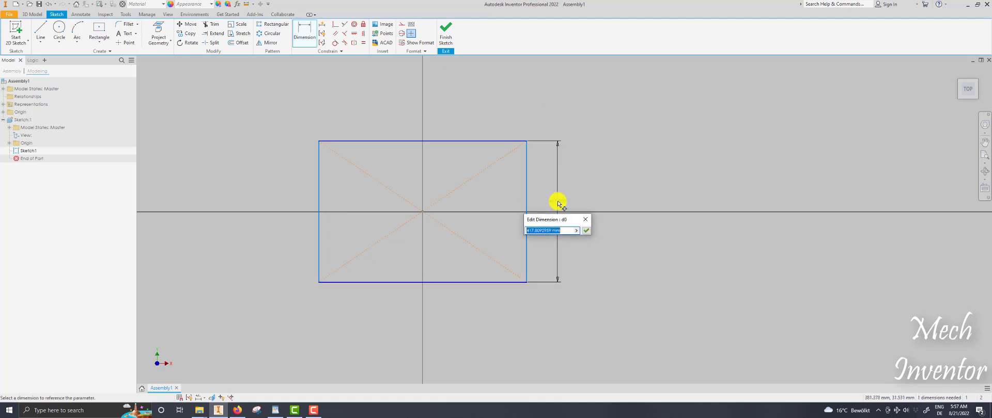
pyautogui.write('500')
pyautogui.press('Return')
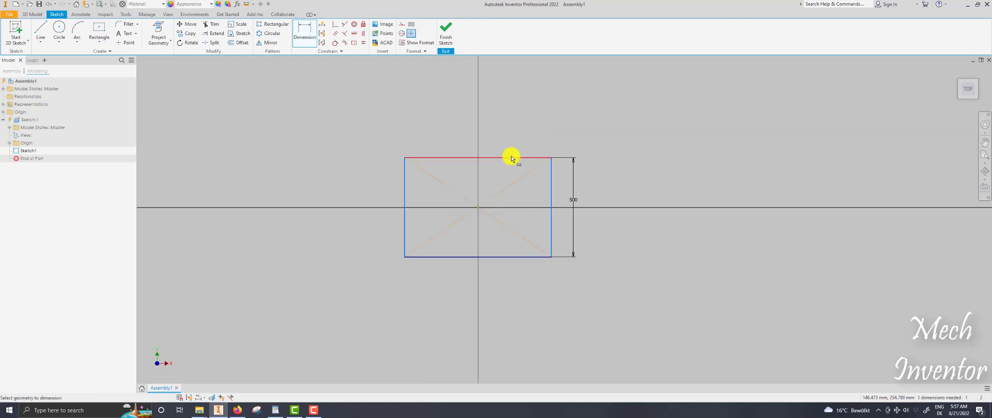
pyautogui.click(511, 158)
pyautogui.click(510, 143)
pyautogui.write('1300')
pyautogui.press('Return')
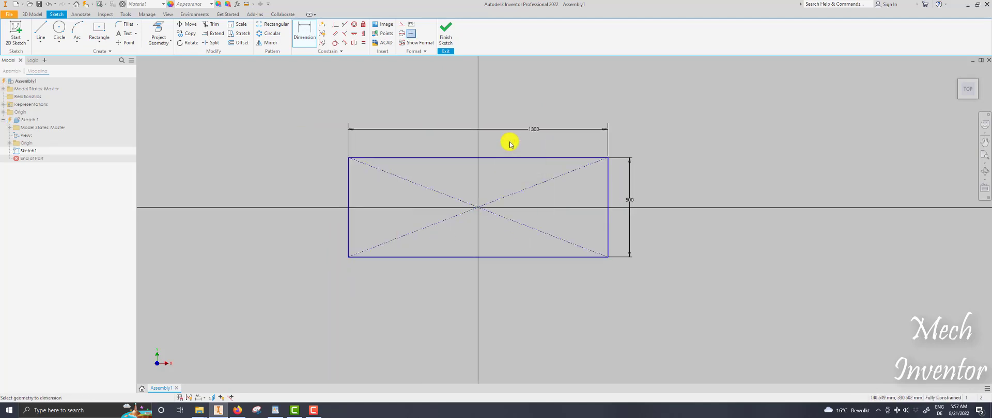
pyautogui.click(40, 30)
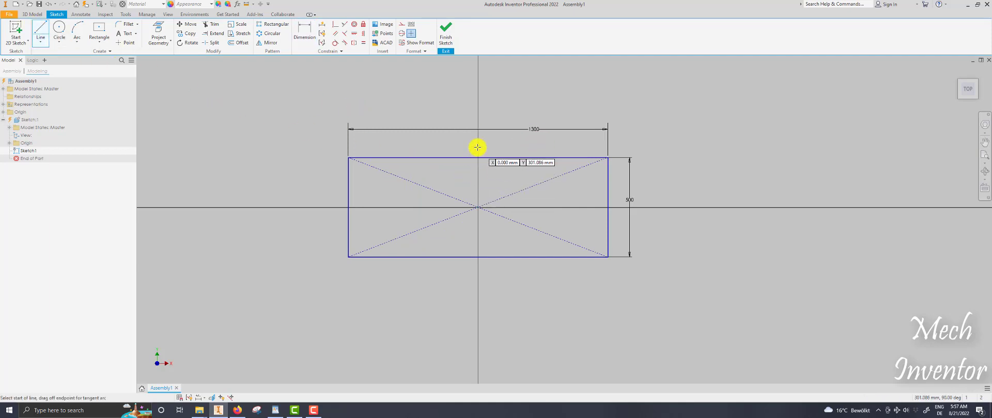
pyautogui.click(445, 31)
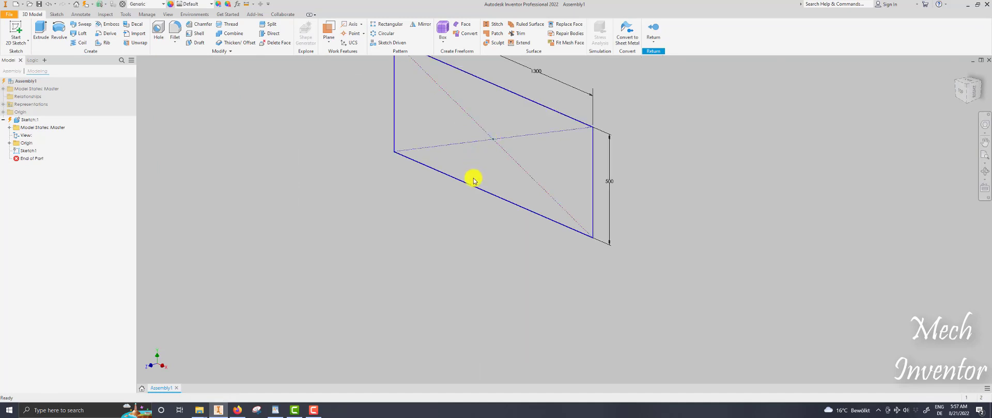
# Extrude the rectangle 500 mm symmetrically about the sketch plane and return to the assembly.
pyautogui.scroll(5, 284, 134)
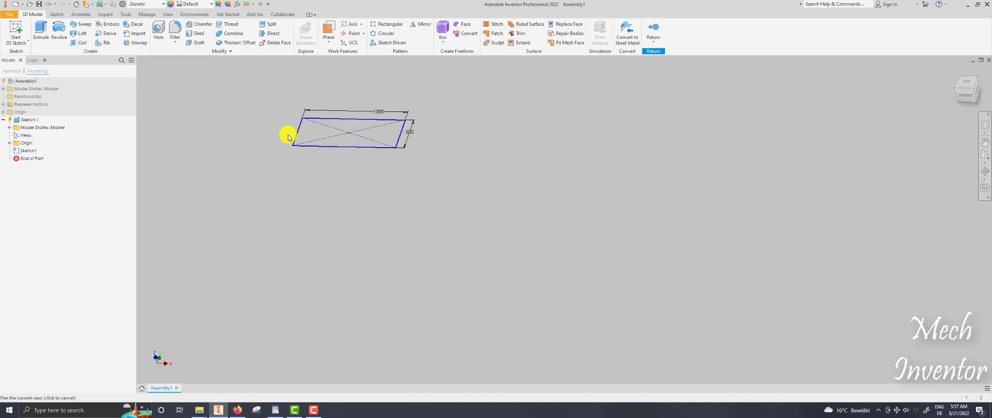
pyautogui.moveTo(287, 134); pyautogui.dragTo(249, 188, button='middle')
pyautogui.scroll(-4, 254, 188)
pyautogui.click(37, 32)
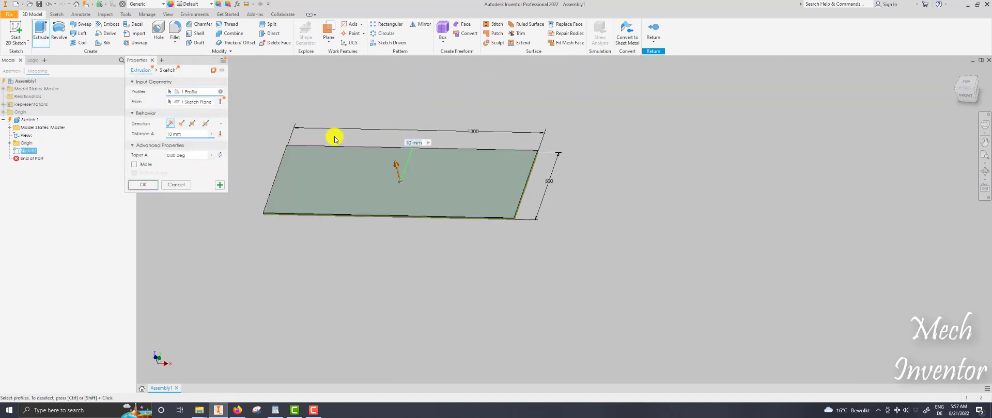
pyautogui.write('500')
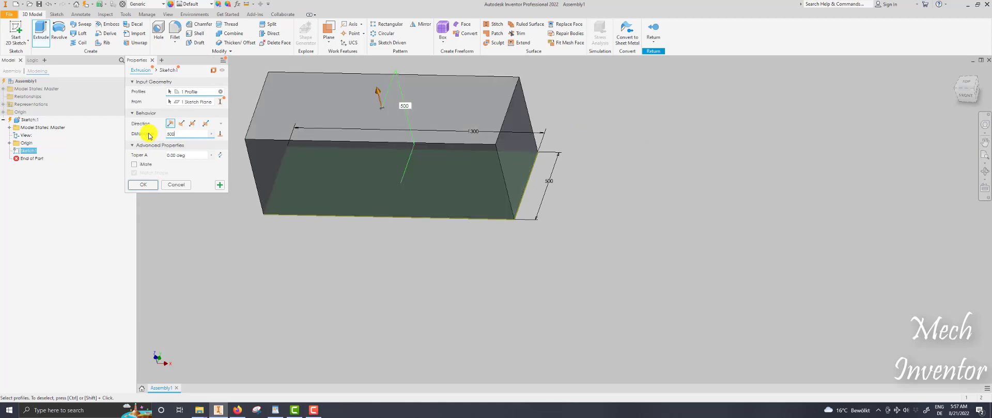
pyautogui.click(194, 125)
pyautogui.click(138, 187)
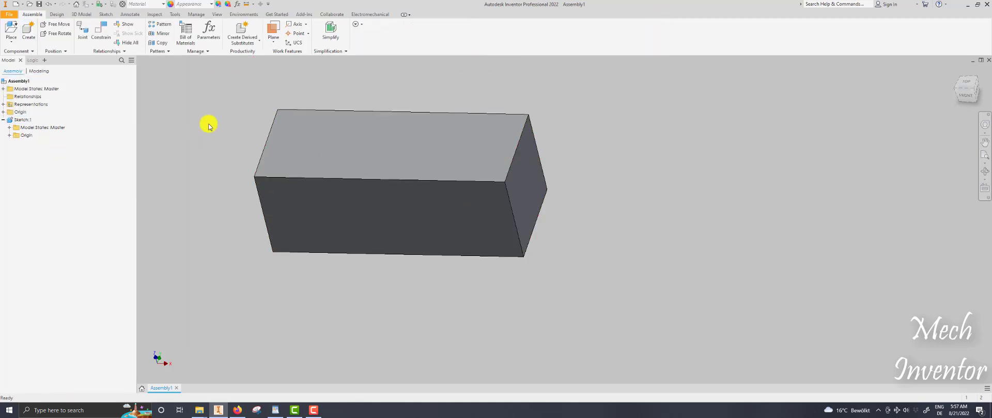
# Start Insert Frame and save the assembly as Frame in the Frame folder when asked.
pyautogui.click(56, 14)
pyautogui.click(58, 33)
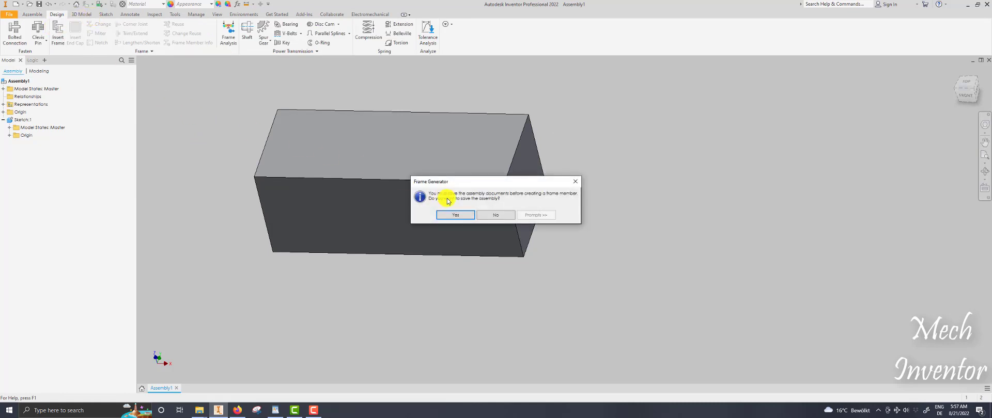
pyautogui.click(456, 215)
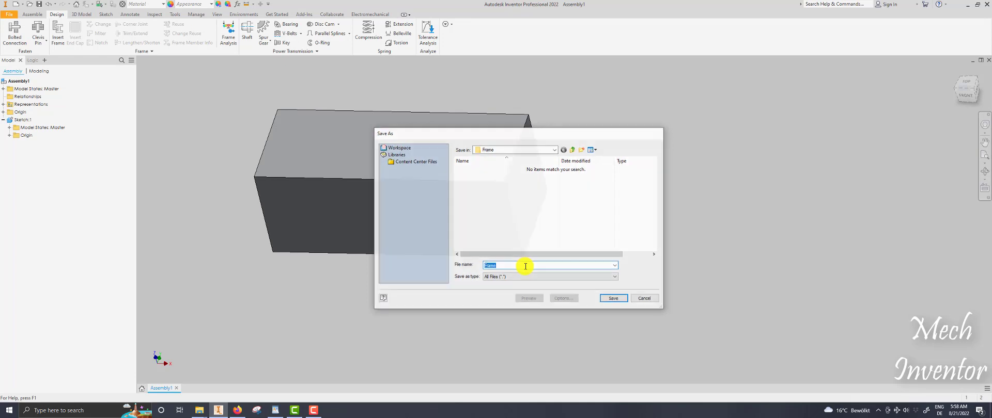
pyautogui.press('Return')
pyautogui.click(580, 281)
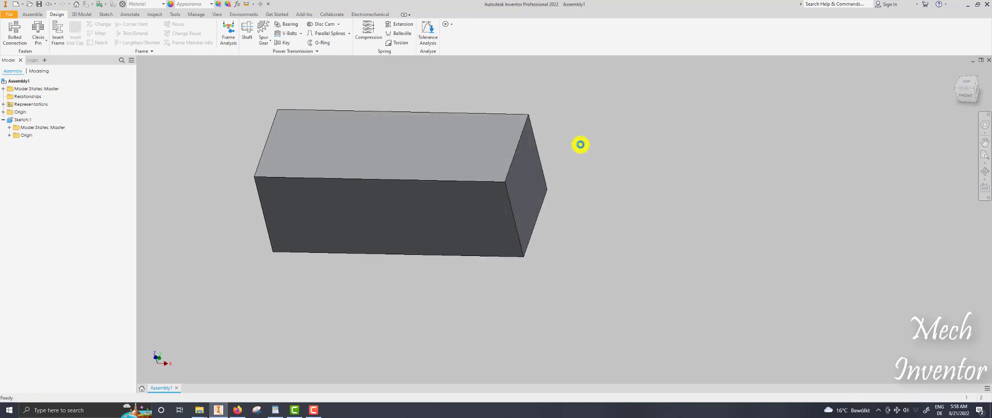
# Set the frame member standard to DIN and the category to Square/Rectangular Tubes for a new frame insertion.
pyautogui.click(59, 34)
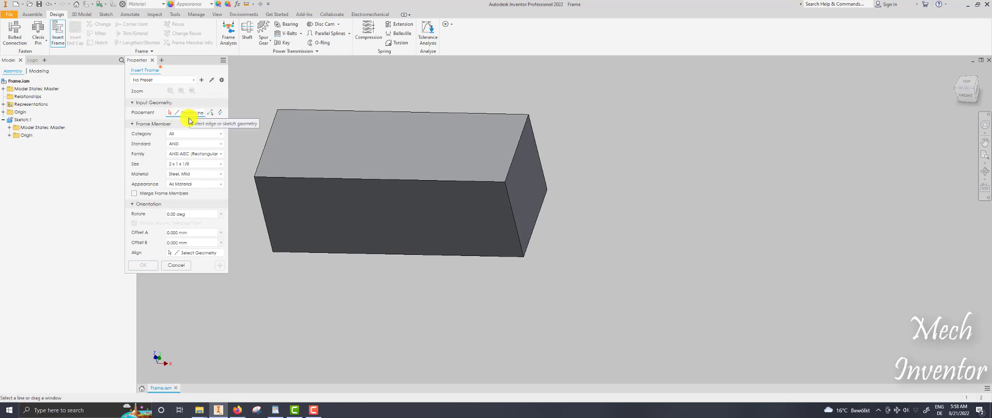
pyautogui.click(199, 135)
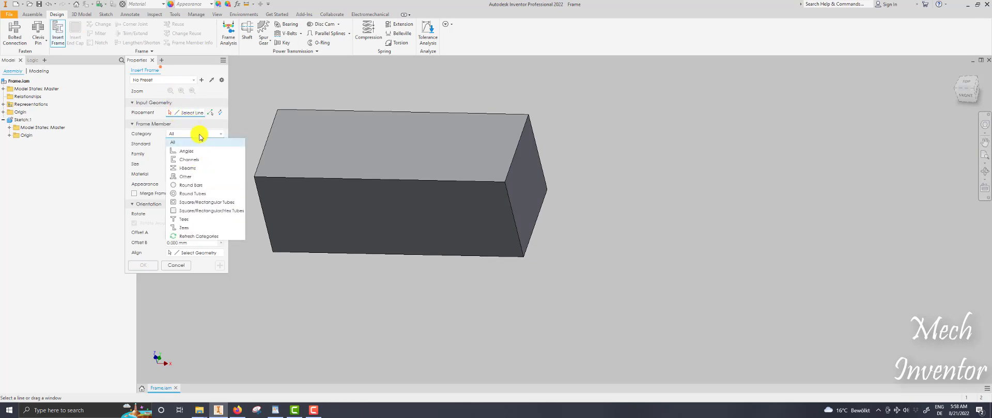
pyautogui.click(199, 142)
pyautogui.click(197, 144)
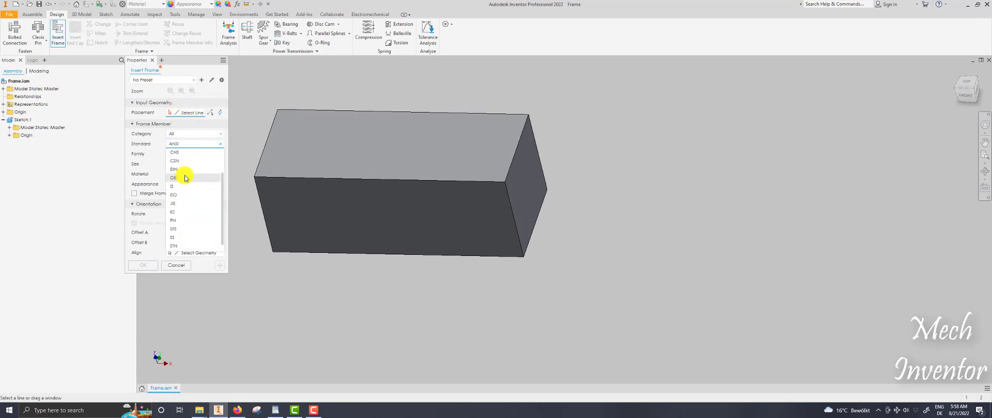
pyautogui.click(189, 151)
pyautogui.click(199, 136)
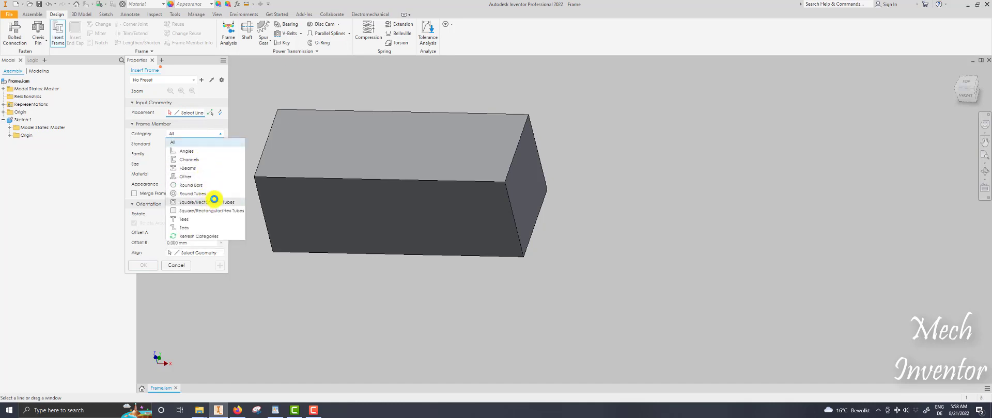
pyautogui.click(214, 201)
# Choose the DIN 59410 (Square) hot formed tube family with size 50x50x4 for the frame members.
pyautogui.click(208, 155)
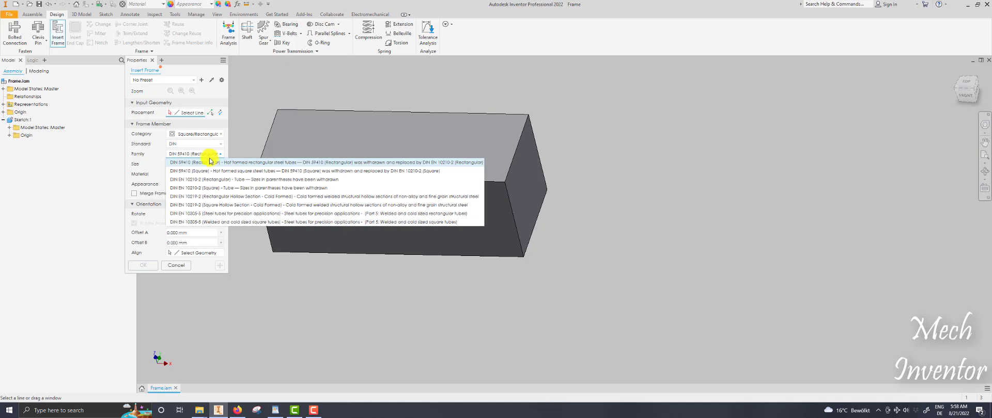
pyautogui.click(206, 162)
pyautogui.click(188, 164)
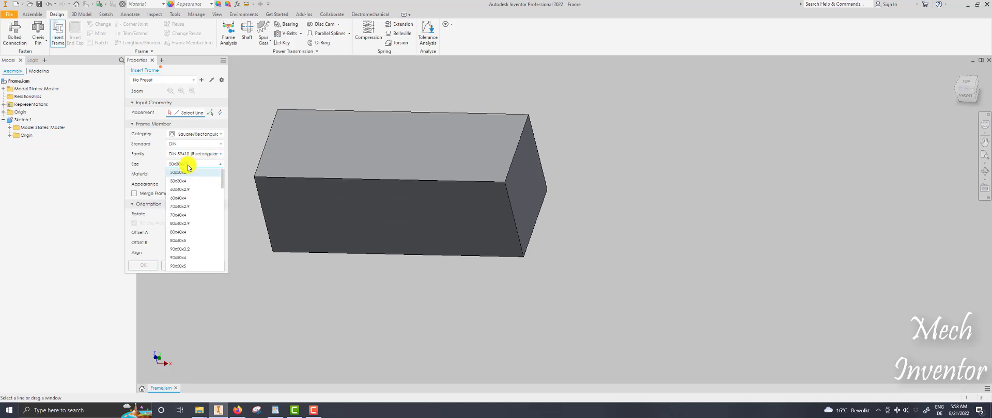
pyautogui.click(194, 154)
pyautogui.click(206, 166)
pyautogui.click(200, 164)
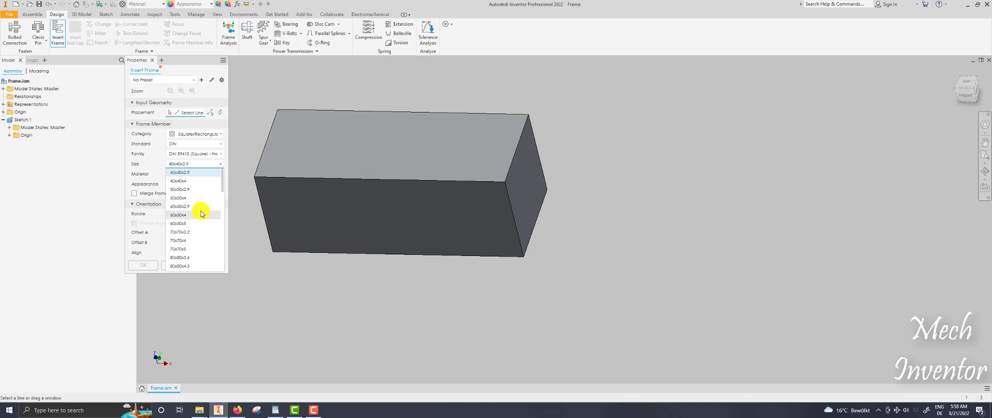
pyautogui.scroll(1, 199, 201)
pyautogui.click(191, 198)
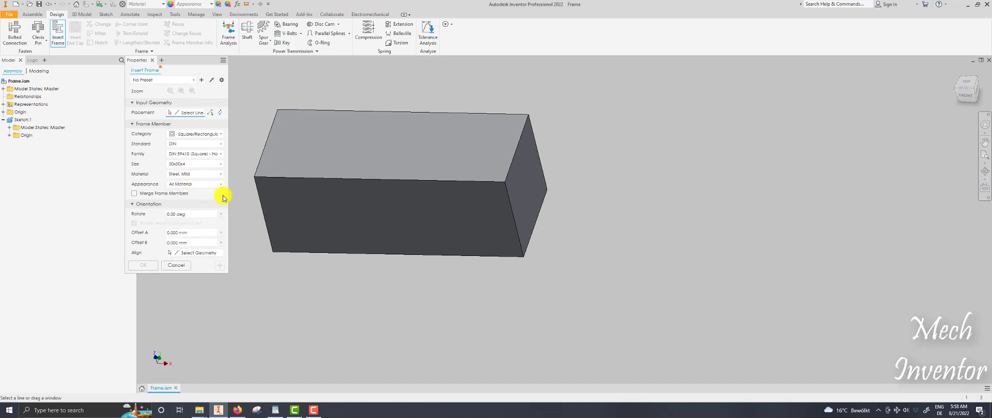
# Place frame members along the four edges of the box's top face.
pyautogui.click(262, 185)
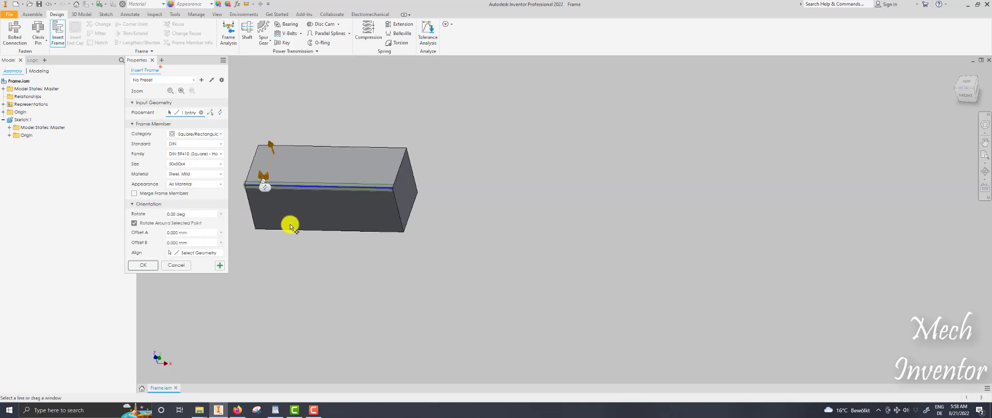
pyautogui.click(399, 169)
pyautogui.click(377, 151)
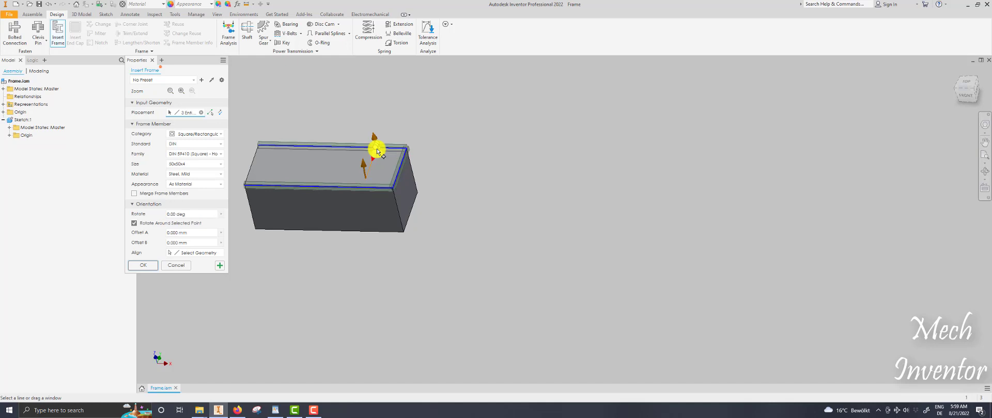
pyautogui.click(255, 160)
# Enable merging of the frame members so the tubes join at the top face's corners.
pyautogui.scroll(5, 251, 157)
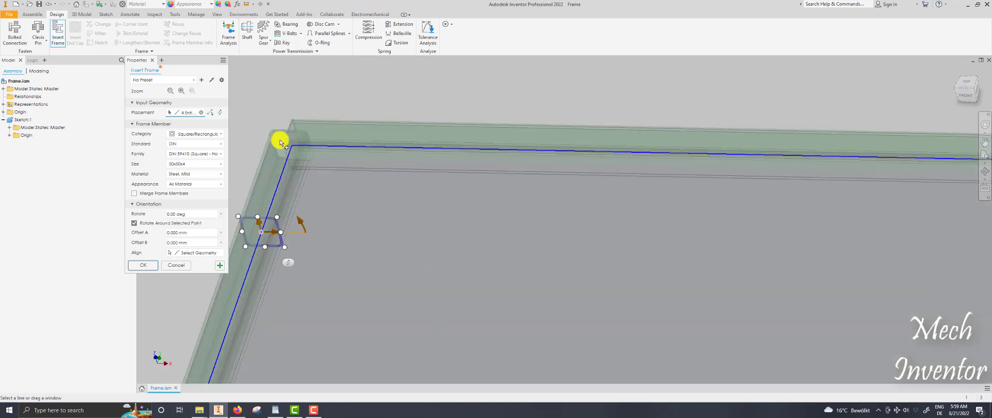
pyautogui.click(135, 194)
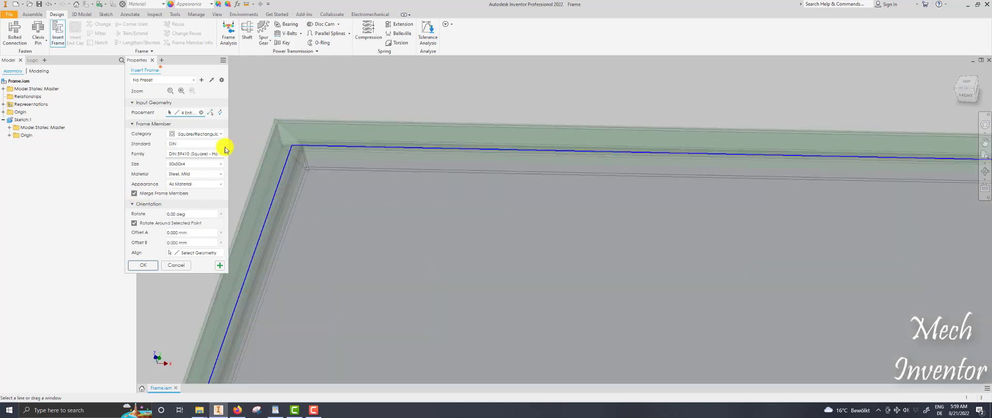
pyautogui.scroll(-5, 304, 177)
pyautogui.scroll(4, 524, 162)
pyautogui.scroll(-2, 459, 183)
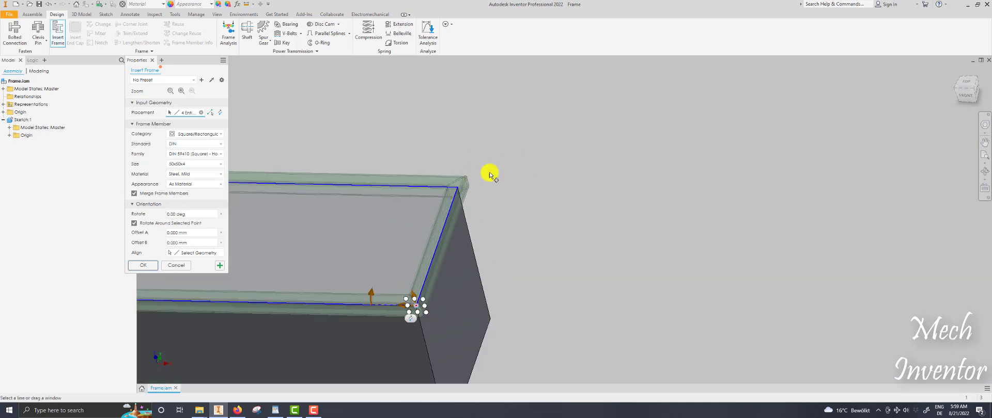
pyautogui.click(959, 84)
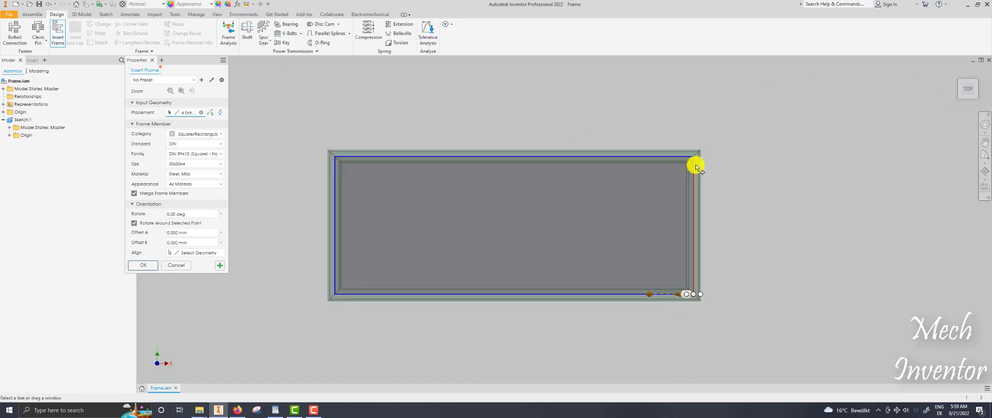
# Try Offset A values of -25 and 25 mm on the top frame members, and reset Offset A to 0.
pyautogui.click(194, 233)
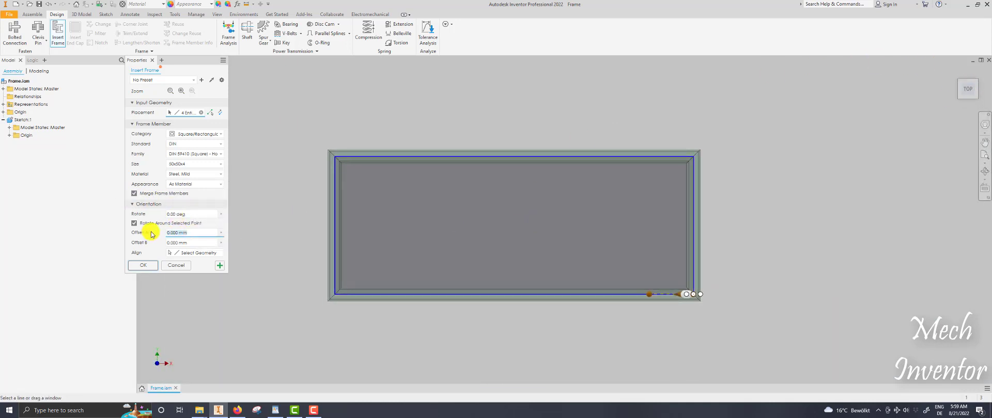
pyautogui.write('-25')
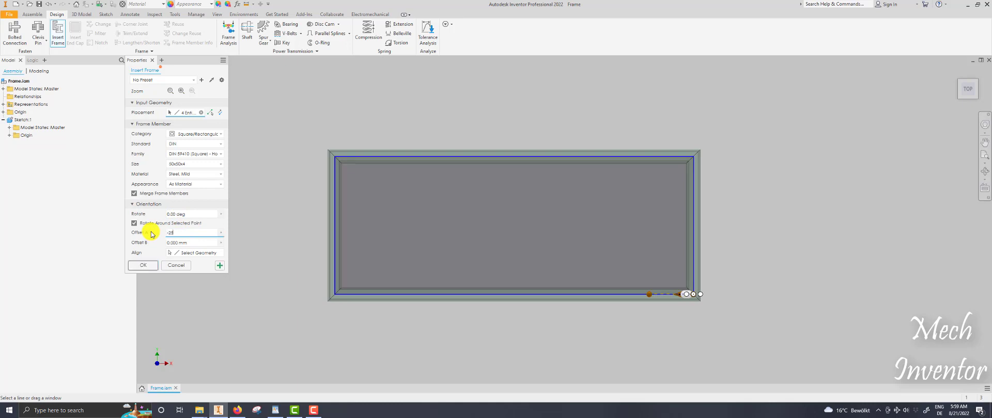
pyautogui.scroll(-3, 346, 164)
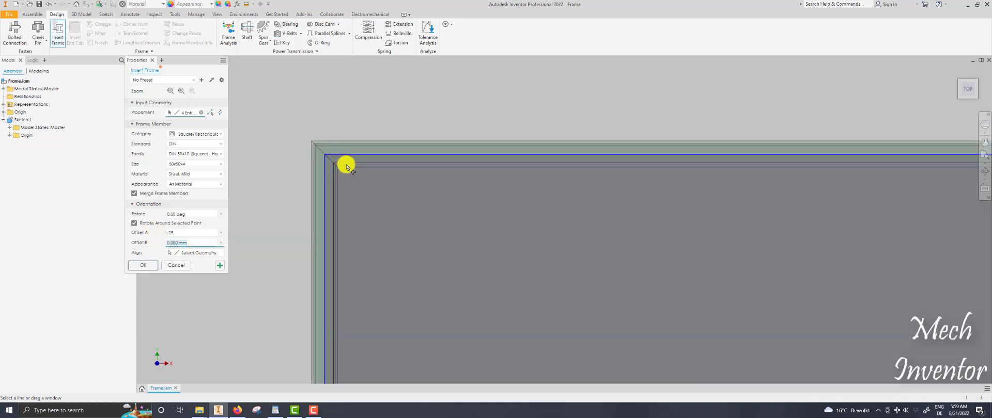
pyautogui.scroll(4, 379, 193)
pyautogui.keyDown('shift'); pyautogui.moveTo(378, 193); pyautogui.dragTo(359, 180, button='middle'); pyautogui.keyUp('shift')
pyautogui.scroll(-3, 359, 181)
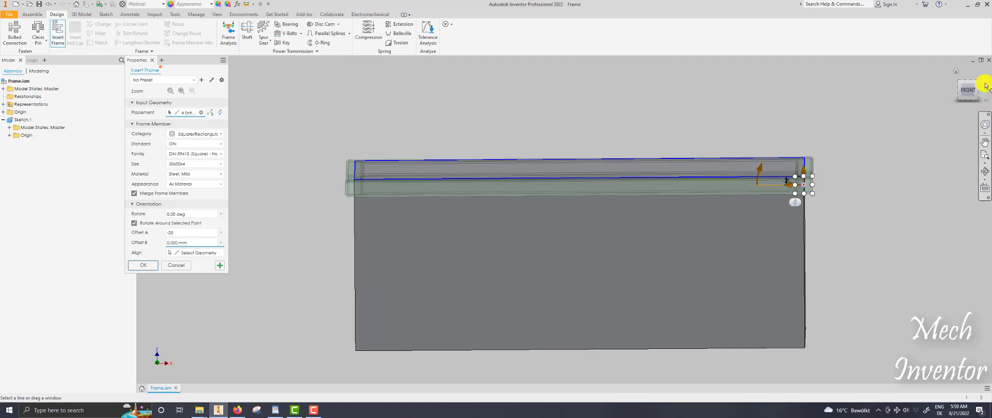
pyautogui.scroll(-3, 806, 150)
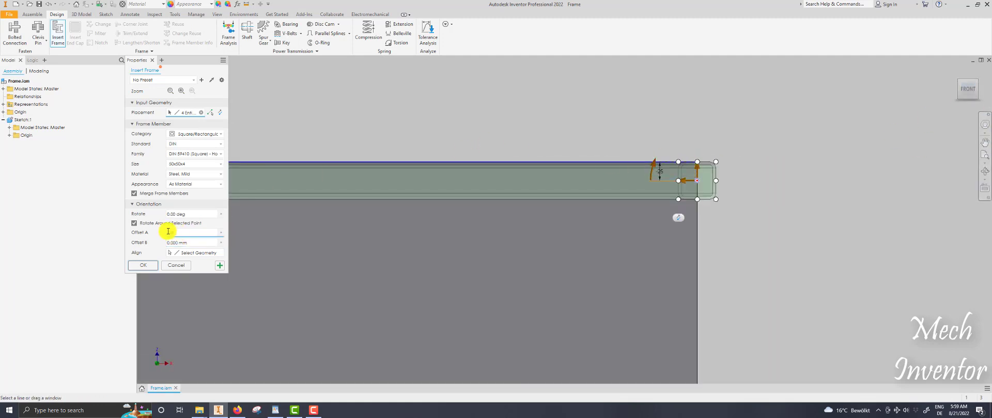
pyautogui.write('25')
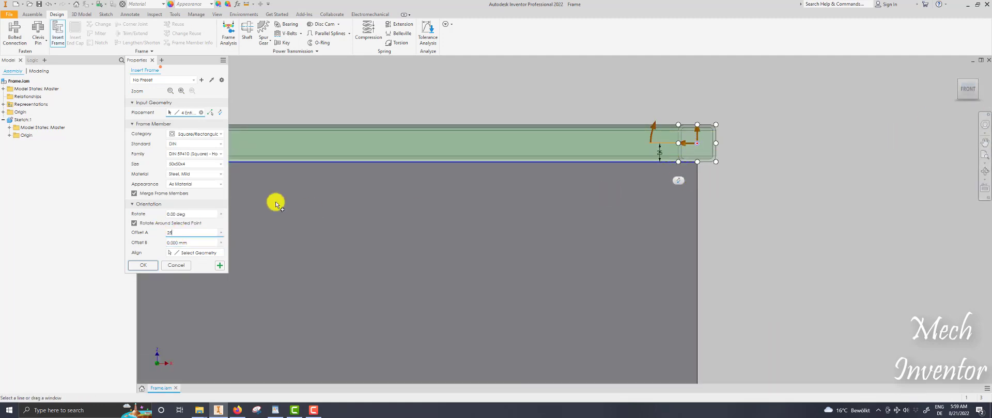
pyautogui.write('0')
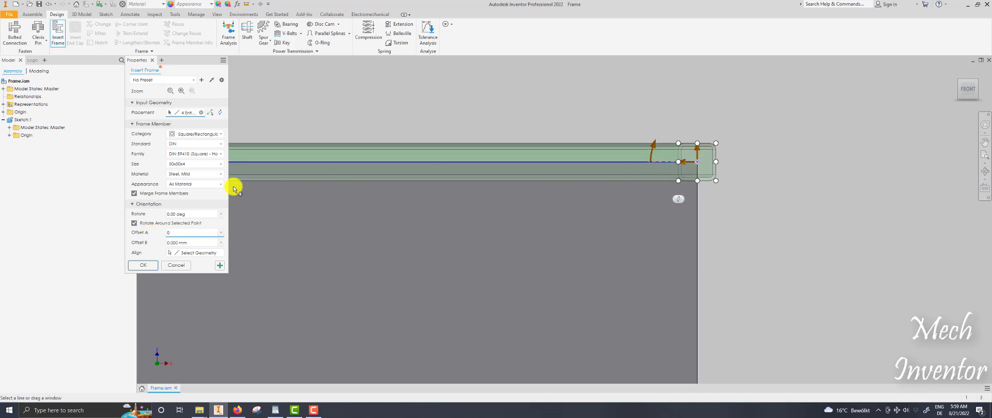
# Try an Offset B of -25 mm on the top frame members and check their position relative to the box edges.
pyautogui.click(188, 242)
pyautogui.write('-25')
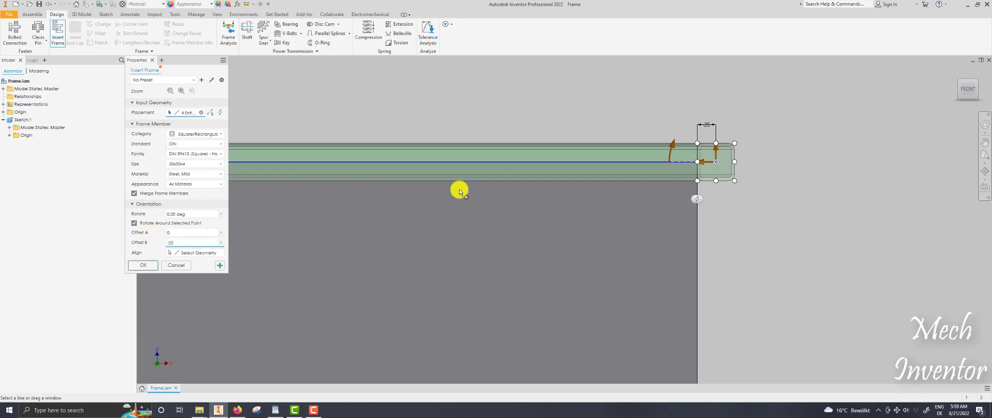
pyautogui.scroll(-5, 601, 133)
pyautogui.keyDown('shift'); pyautogui.moveTo(419, 131); pyautogui.dragTo(417, 147, button='middle'); pyautogui.keyUp('shift')
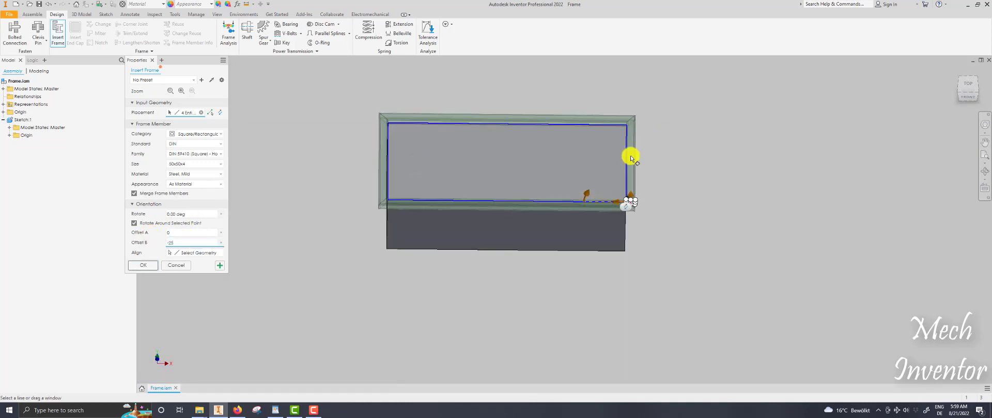
pyautogui.click(968, 81)
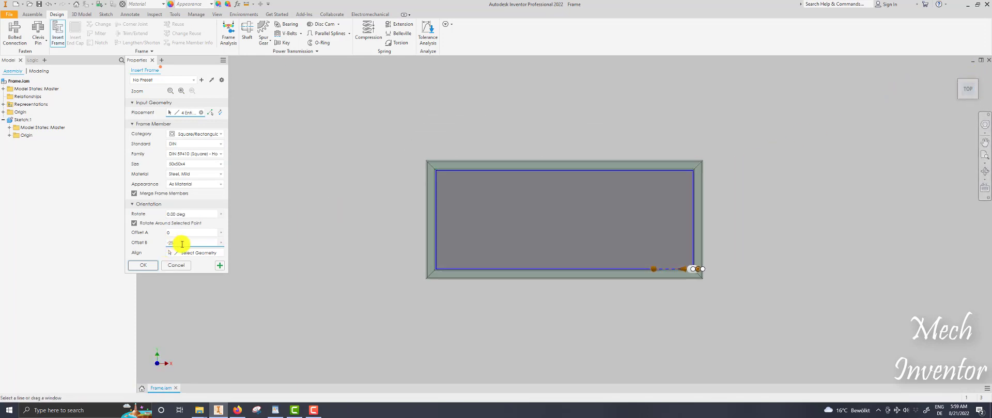
# Set Offset B to 25 mm and create the top frame members, accepting the proposed file names and locations.
pyautogui.write('25')
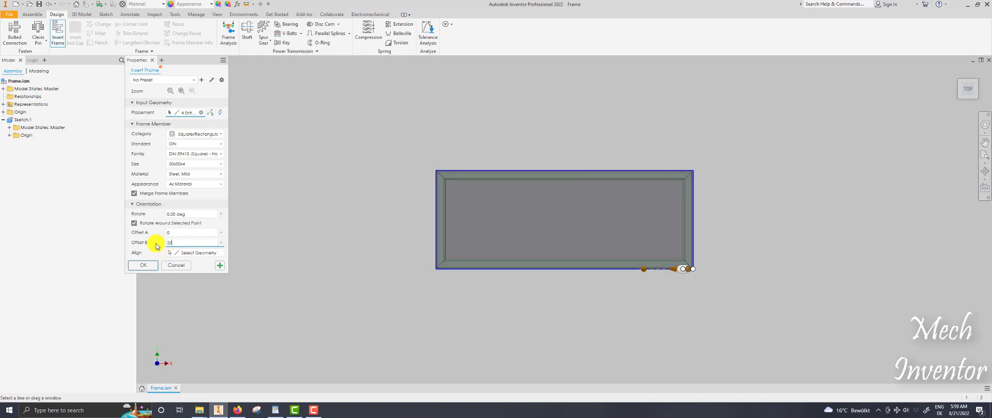
pyautogui.keyDown('shift'); pyautogui.moveTo(361, 273); pyautogui.dragTo(356, 227, button='middle'); pyautogui.keyUp('shift')
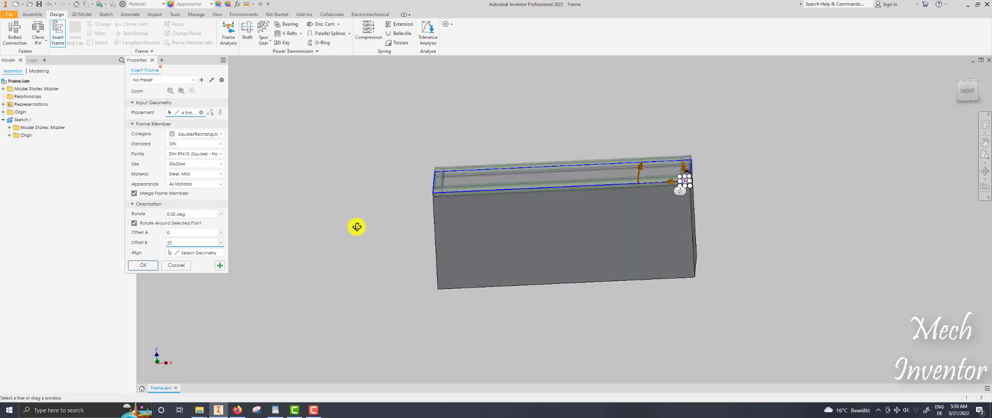
pyautogui.click(220, 266)
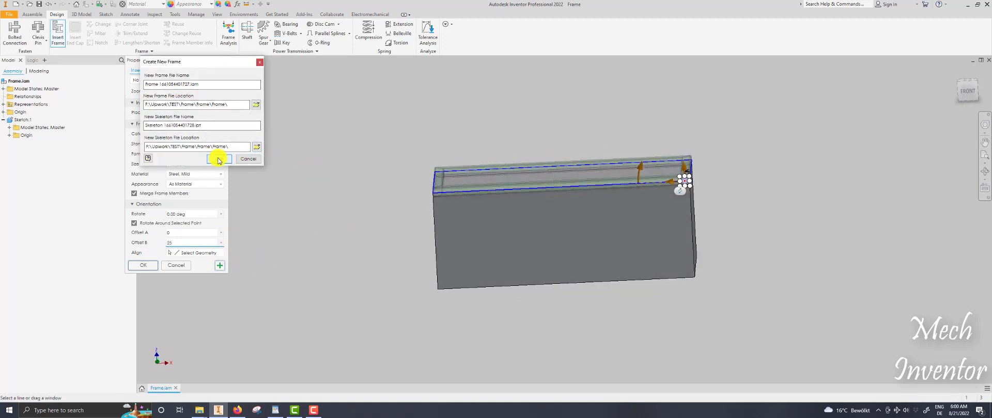
pyautogui.click(218, 161)
pyautogui.click(343, 197)
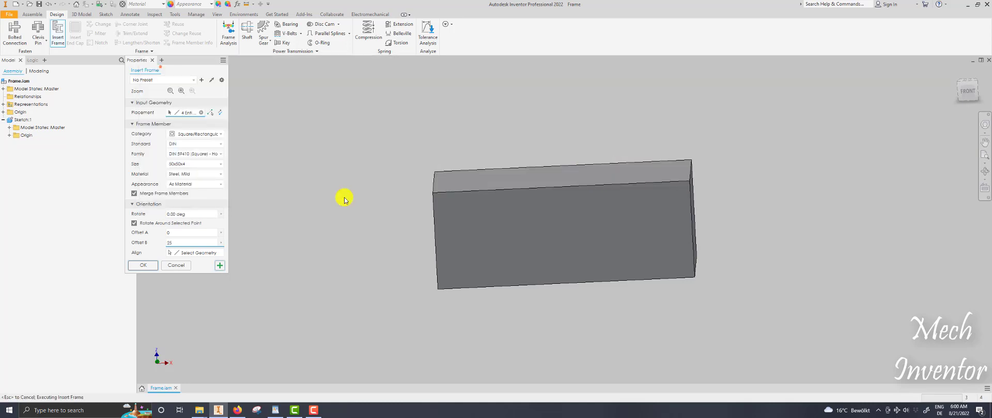
# Try to place frame members along the box's four vertical edges in a single insertion.
pyautogui.click(443, 246)
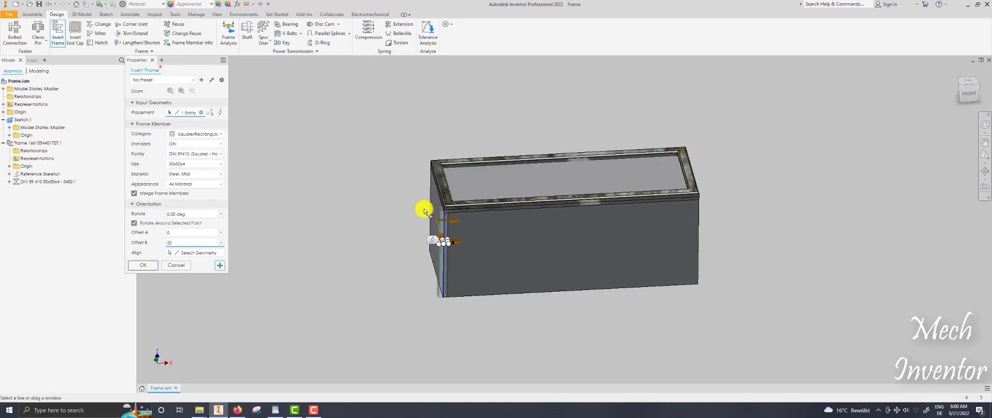
pyautogui.click(429, 198)
pyautogui.click(697, 247)
pyautogui.keyDown('shift'); pyautogui.moveTo(697, 247); pyautogui.dragTo(682, 227, button='middle'); pyautogui.keyUp('shift')
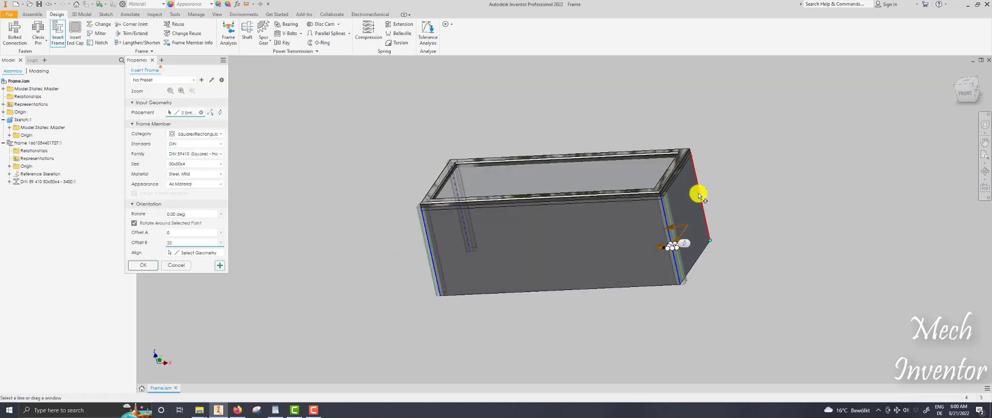
pyautogui.click(697, 195)
pyautogui.keyDown('shift'); pyautogui.moveTo(614, 220); pyautogui.dragTo(575, 235, button='middle'); pyautogui.keyUp('shift')
pyautogui.keyDown('shift'); pyautogui.moveTo(681, 217); pyautogui.dragTo(693, 262, button='middle'); pyautogui.keyUp('shift')
pyautogui.scroll(-3, 692, 265)
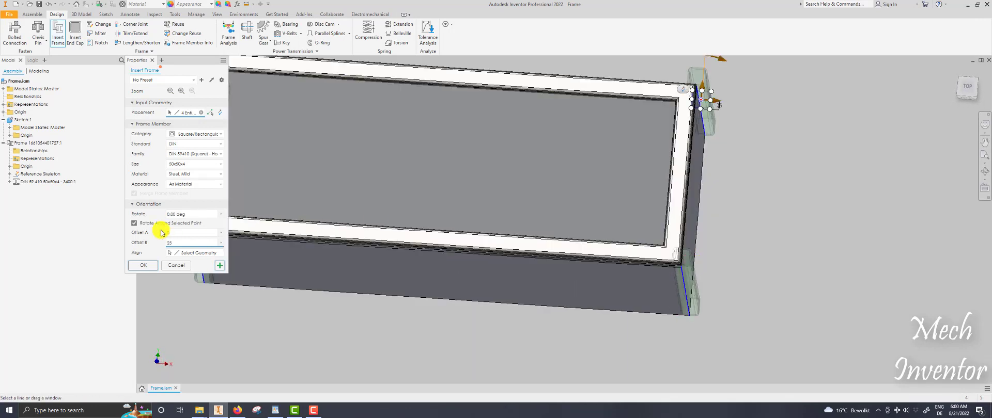
# Try Offset B 0 and Offset A -25 mm on the four vertical members, and cancel the insertion.
pyautogui.write('-')
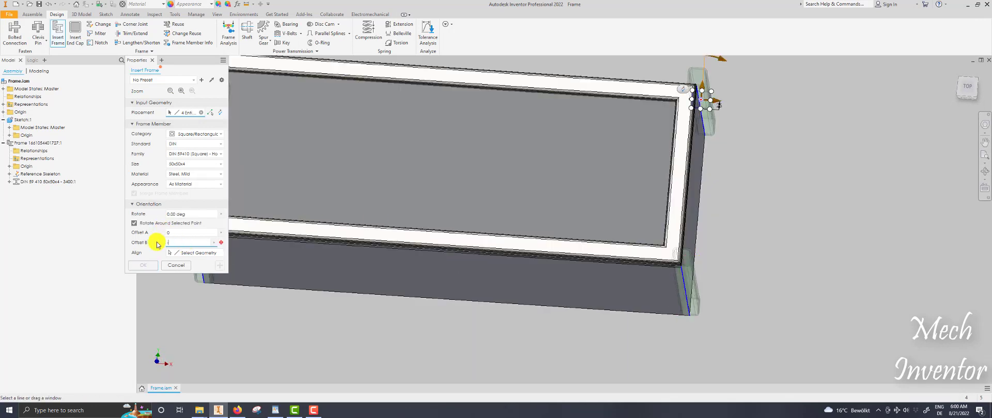
pyautogui.write('25')
pyautogui.press('BackSpace')
pyautogui.press('BackSpace')
pyautogui.press('BackSpace')
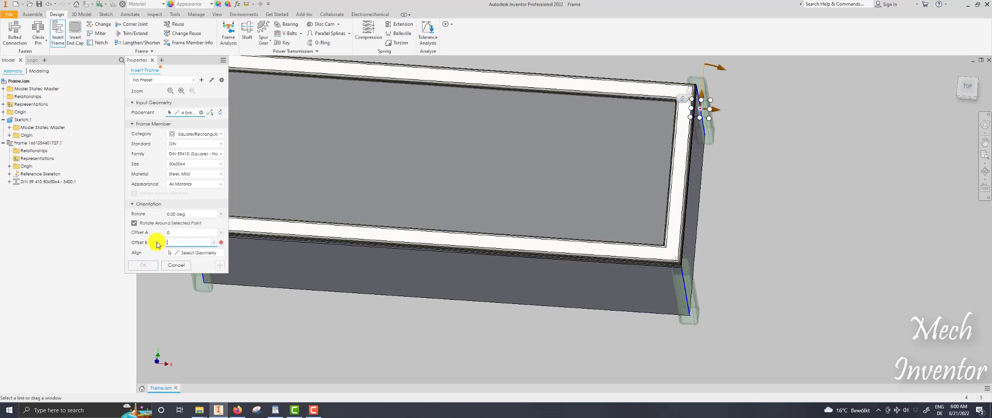
pyautogui.click(176, 233)
pyautogui.write('-25')
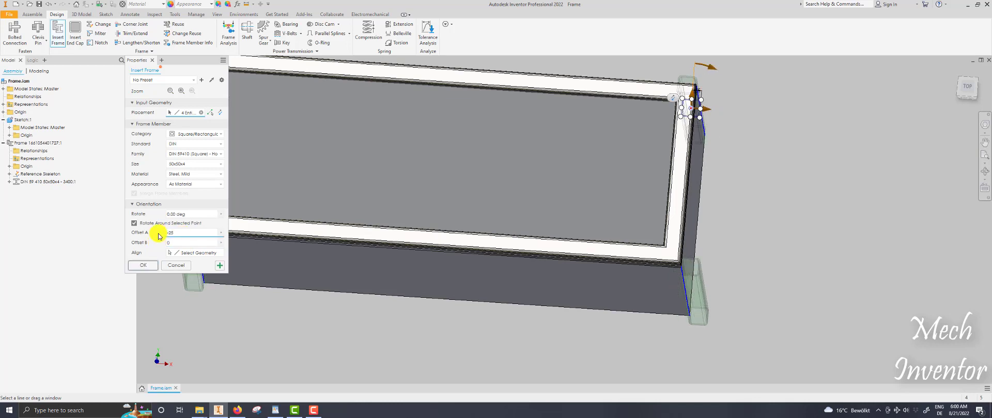
pyautogui.click(176, 265)
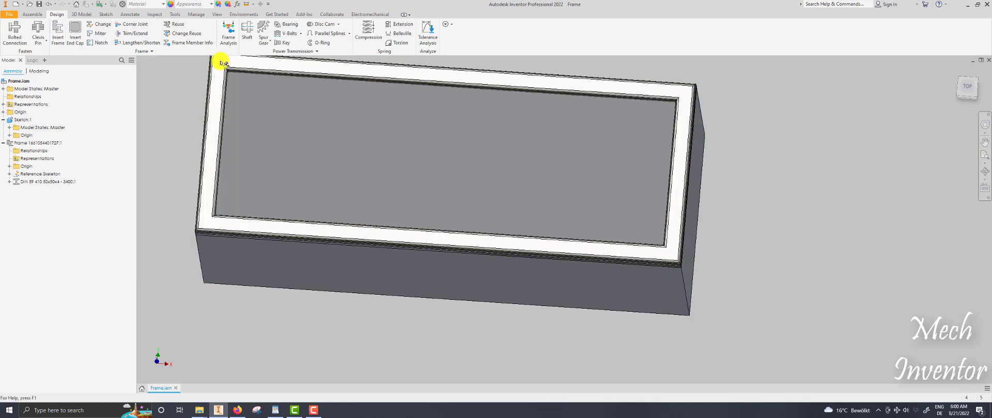
# Start a new frame insertion on the box's front-left vertical edge and set Offset A to -25 mm.
pyautogui.click(58, 33)
pyautogui.click(203, 280)
pyautogui.scroll(1, 297, 292)
pyautogui.moveTo(297, 292); pyautogui.dragTo(445, 290, button='middle')
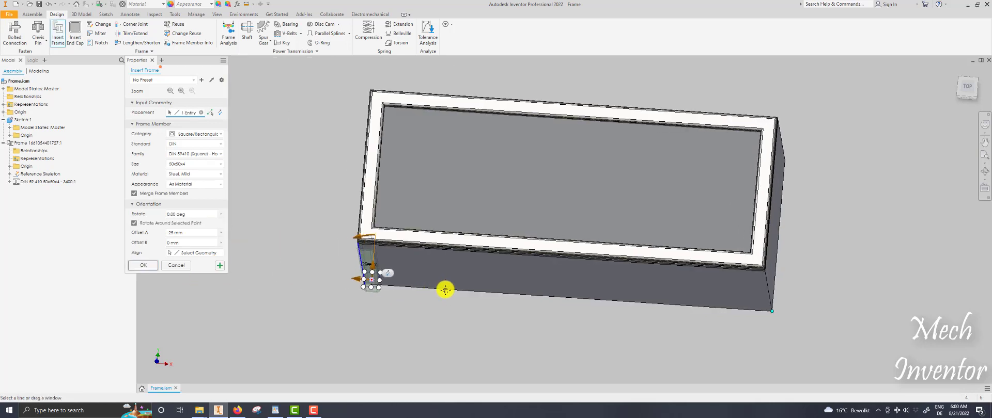
pyautogui.scroll(-5, 370, 248)
pyautogui.moveTo(191, 234); pyautogui.dragTo(142, 231)
pyautogui.write('0')
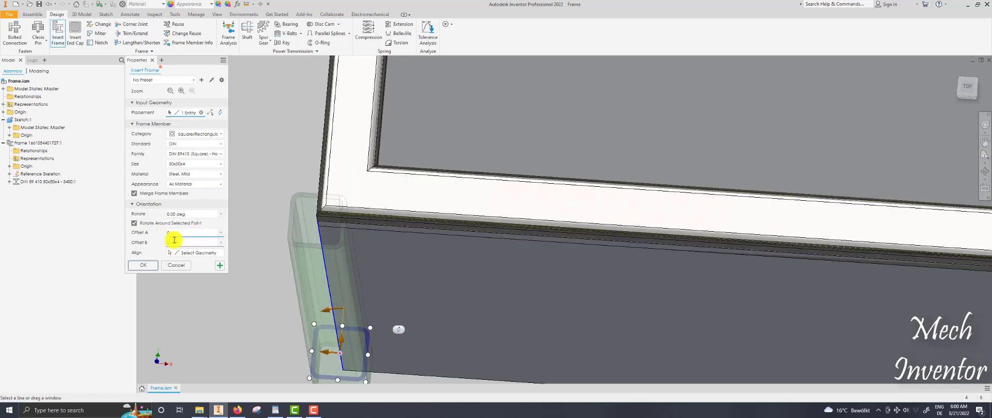
pyautogui.press('BackSpace')
pyautogui.write('-25')
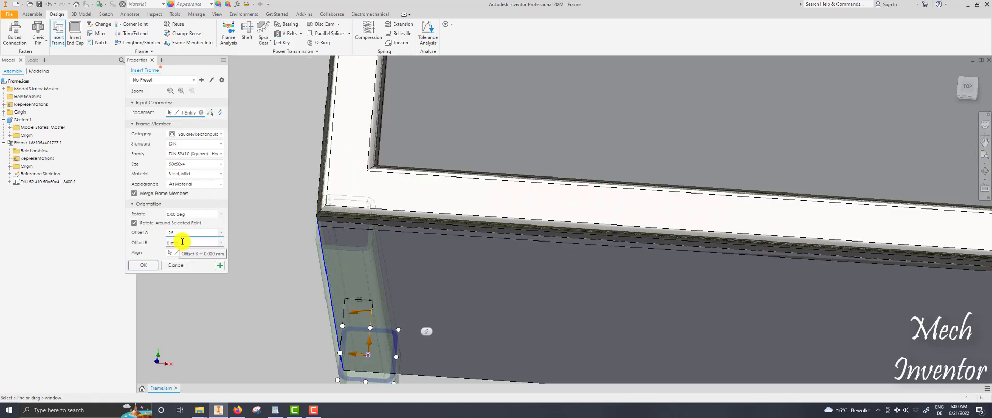
# Set Offset B to 25 mm and create the front-left vertical member.
pyautogui.moveTo(182, 242); pyautogui.dragTo(150, 242)
pyautogui.write('-25')
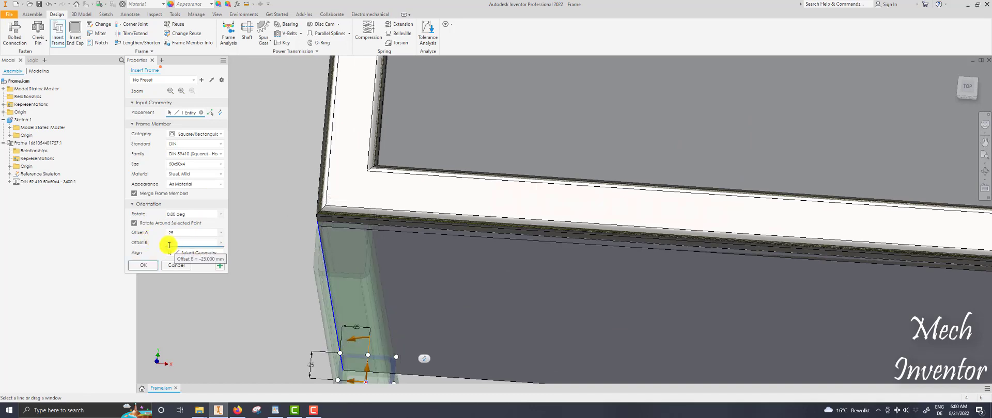
pyautogui.press('BackSpace')
pyautogui.scroll(3, 333, 243)
pyautogui.keyDown('shift'); pyautogui.moveTo(330, 243); pyautogui.dragTo(450, 252, button='middle'); pyautogui.keyUp('shift')
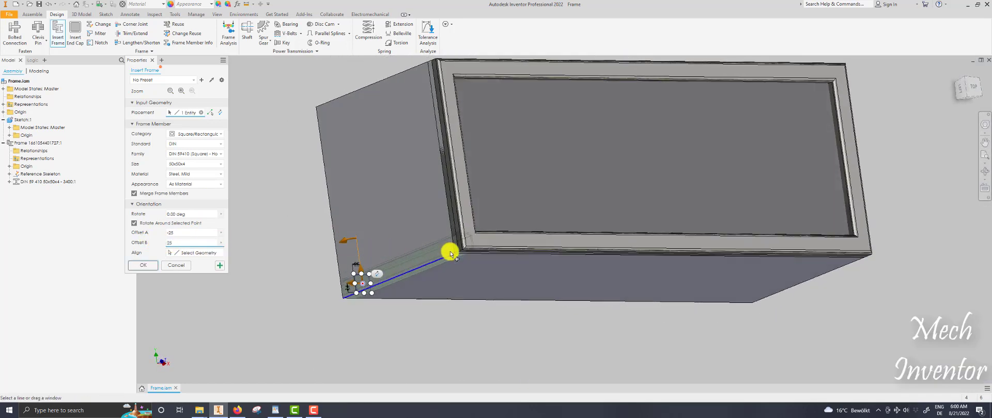
pyautogui.press('Return')
pyautogui.click(348, 198)
# Create a vertical member on the box's rear-left edge with Offset A 25 mm and Offset B -25 mm.
pyautogui.click(407, 70)
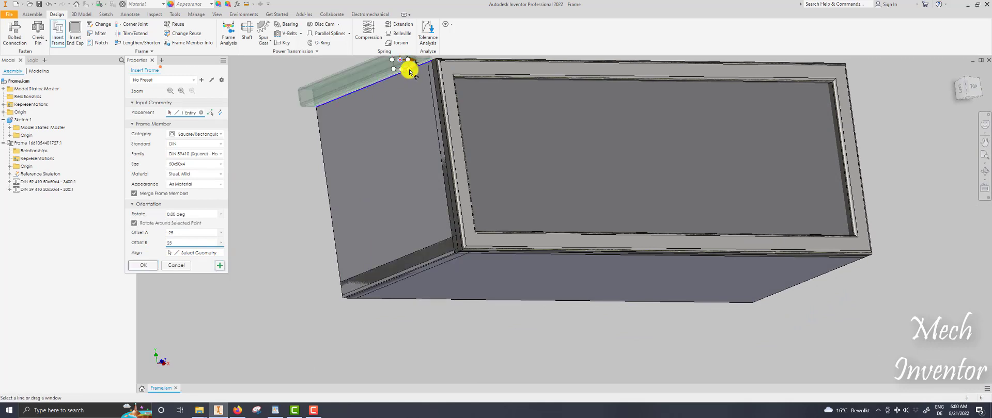
pyautogui.keyDown('shift'); pyautogui.moveTo(385, 105); pyautogui.dragTo(318, 117, button='middle'); pyautogui.keyUp('shift')
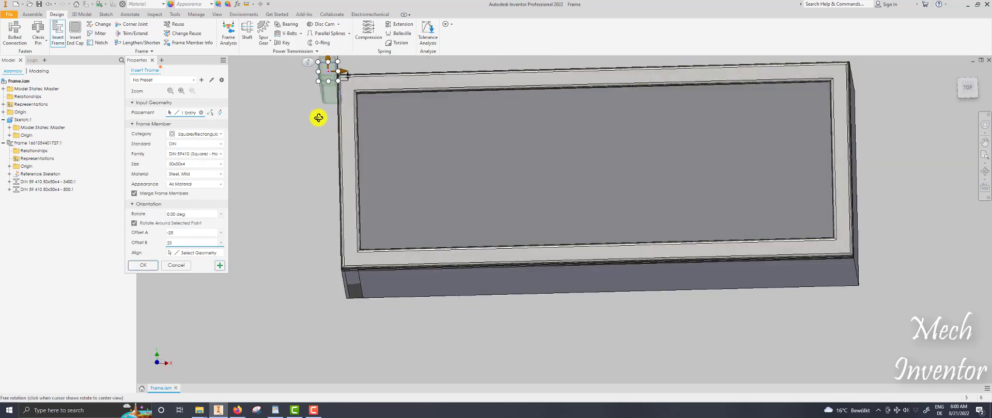
pyautogui.press('BackSpace')
pyautogui.click(167, 243)
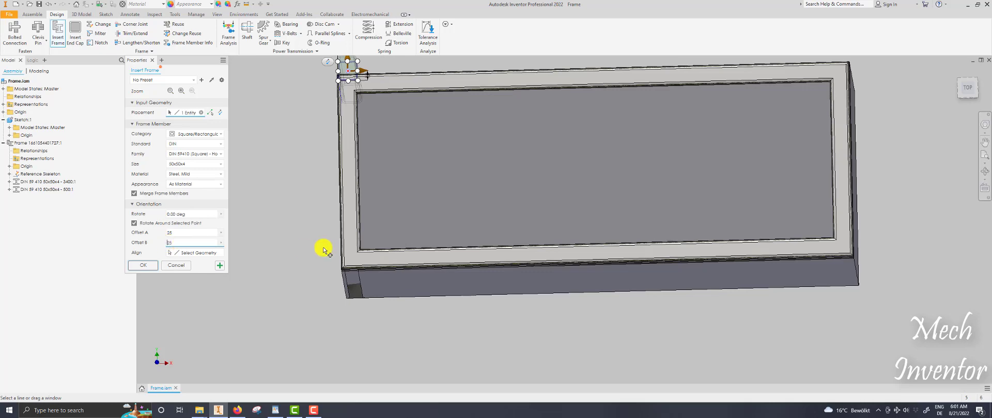
pyautogui.write('-')
pyautogui.click(220, 265)
pyautogui.click(343, 195)
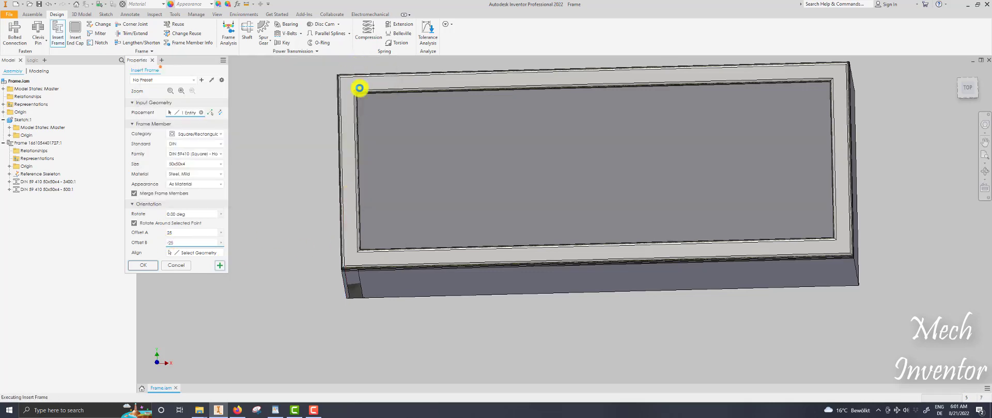
# Create a vertical member on the box's front-right edge with Offset A -25 mm and Offset B 25 mm.
pyautogui.scroll(3, 429, 132)
pyautogui.keyDown('shift'); pyautogui.moveTo(422, 135); pyautogui.dragTo(667, 167, button='middle'); pyautogui.keyUp('shift')
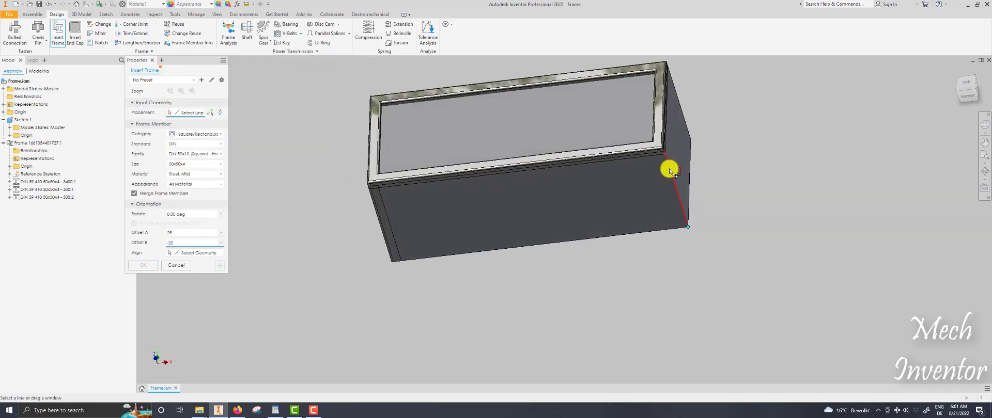
pyautogui.click(668, 166)
pyautogui.keyDown('shift'); pyautogui.moveTo(363, 195); pyautogui.dragTo(387, 207, button='middle'); pyautogui.keyUp('shift')
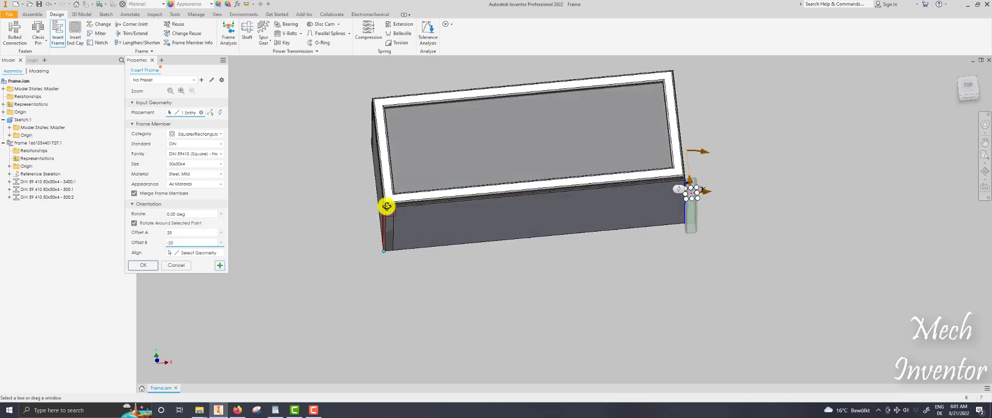
pyautogui.click(169, 233)
pyautogui.write('-25')
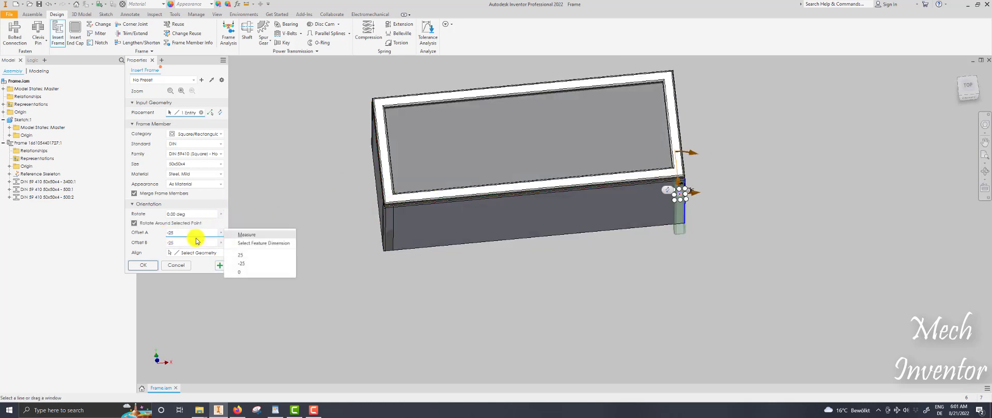
pyautogui.moveTo(196, 242); pyautogui.dragTo(166, 241)
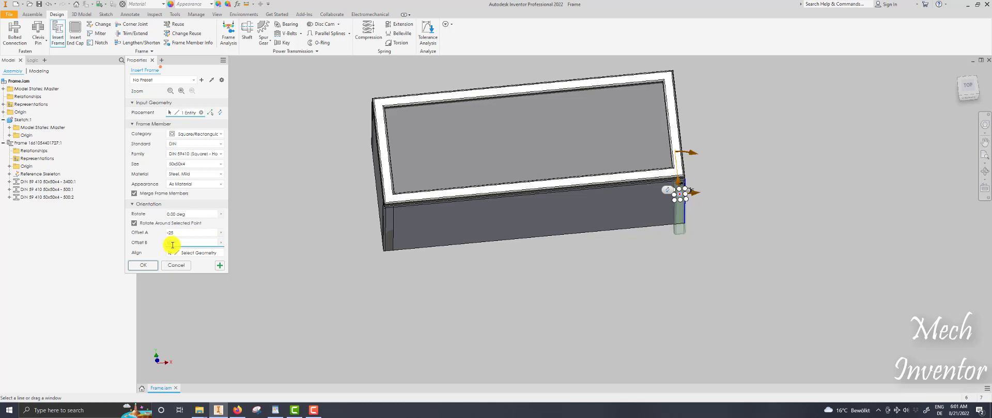
pyautogui.write('25')
pyautogui.click(348, 201)
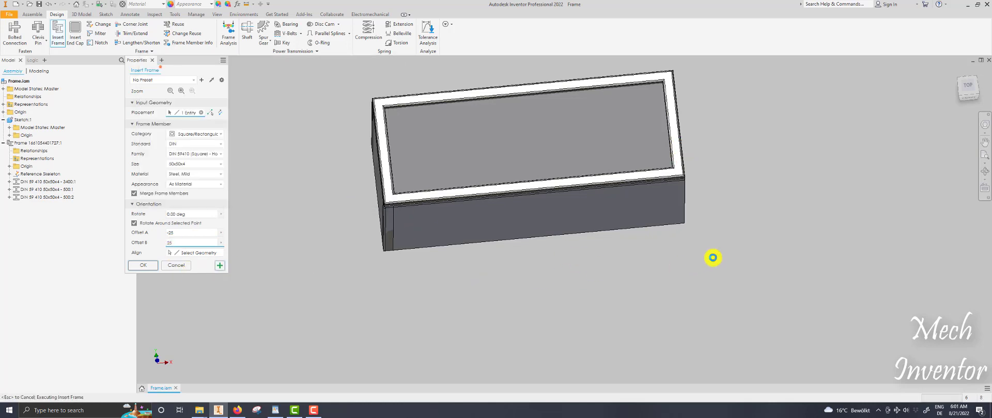
# Create a vertical member on the box's rear-right edge with Offset A -25 mm and Offset B -25 mm.
pyautogui.moveTo(713, 258); pyautogui.dragTo(613, 259, button='middle')
pyautogui.click(618, 114)
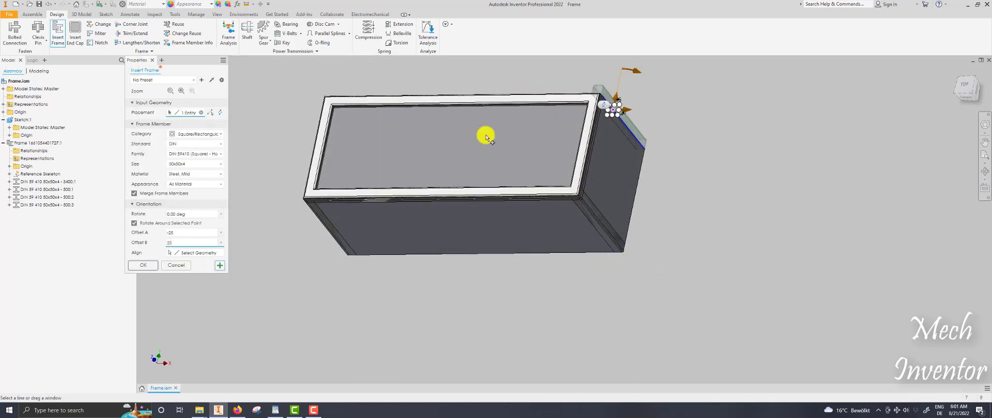
pyautogui.click(169, 234)
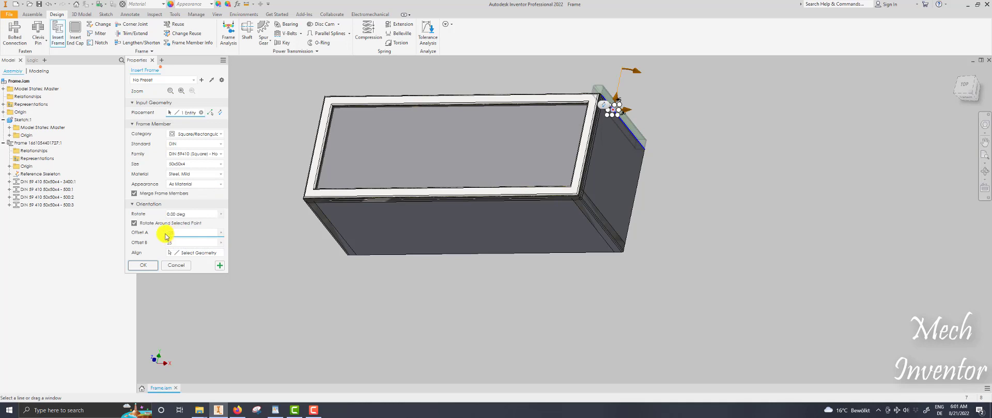
pyautogui.press('BackSpace')
pyautogui.write('-25')
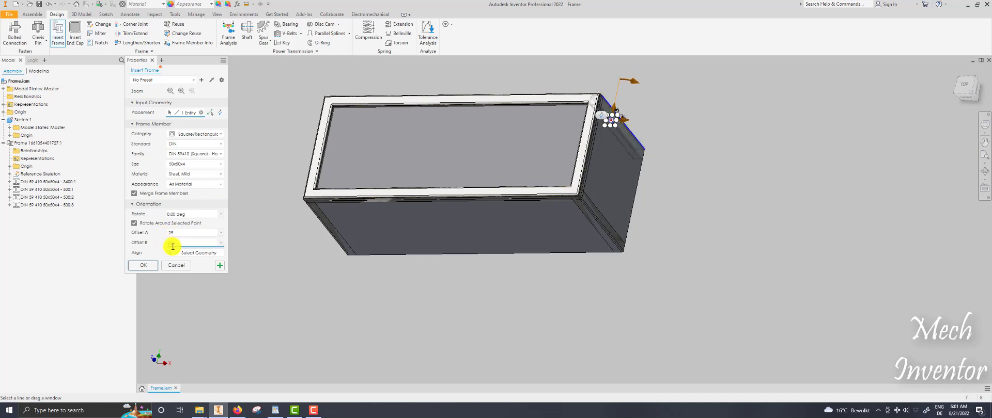
pyautogui.click(219, 267)
pyautogui.press('Return')
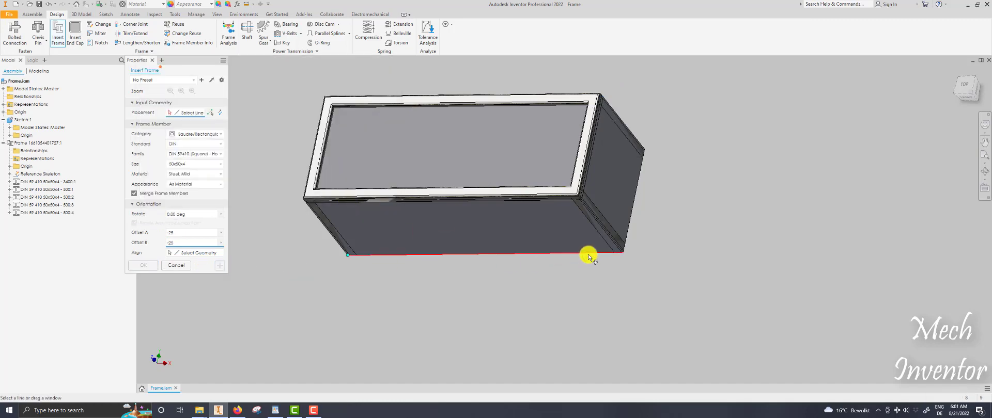
# Select the box's bottom front edge for a new member with Offset A -25 mm and Offset B 25 mm.
pyautogui.click(587, 256)
pyautogui.keyDown('shift'); pyautogui.moveTo(491, 311); pyautogui.dragTo(504, 278, button='middle'); pyautogui.keyUp('shift')
pyautogui.moveTo(972, 92); pyautogui.dragTo(770, 184)
pyautogui.moveTo(184, 233); pyautogui.dragTo(139, 234)
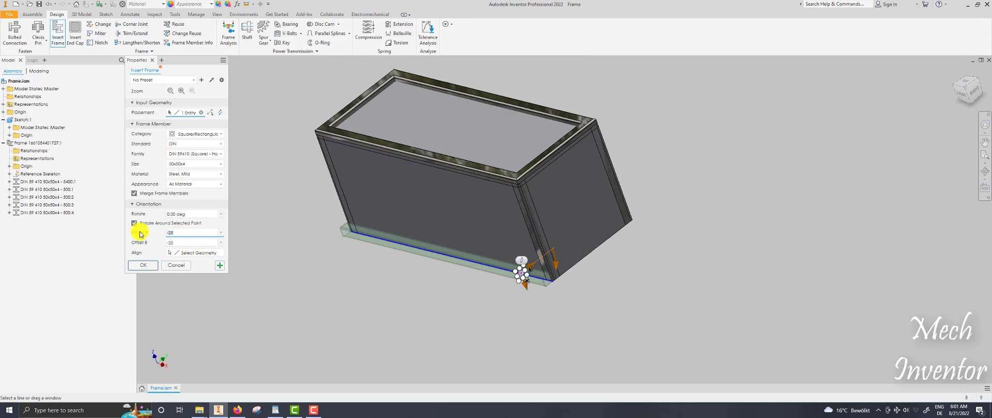
pyautogui.write('25')
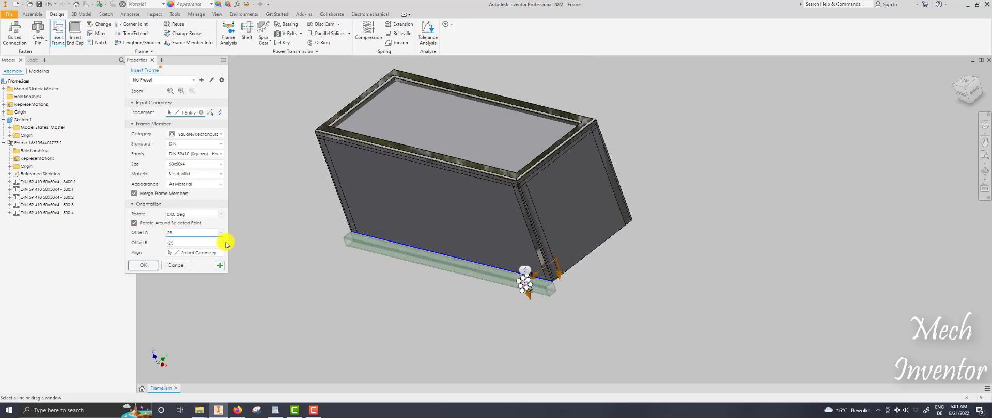
pyautogui.click(169, 243)
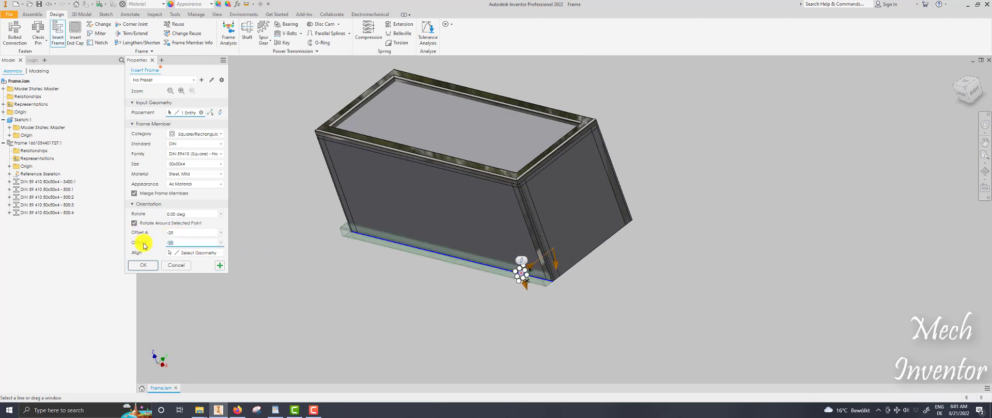
pyautogui.write('25')
pyautogui.keyDown('shift'); pyautogui.moveTo(532, 261); pyautogui.dragTo(700, 221, button='middle'); pyautogui.keyUp('shift')
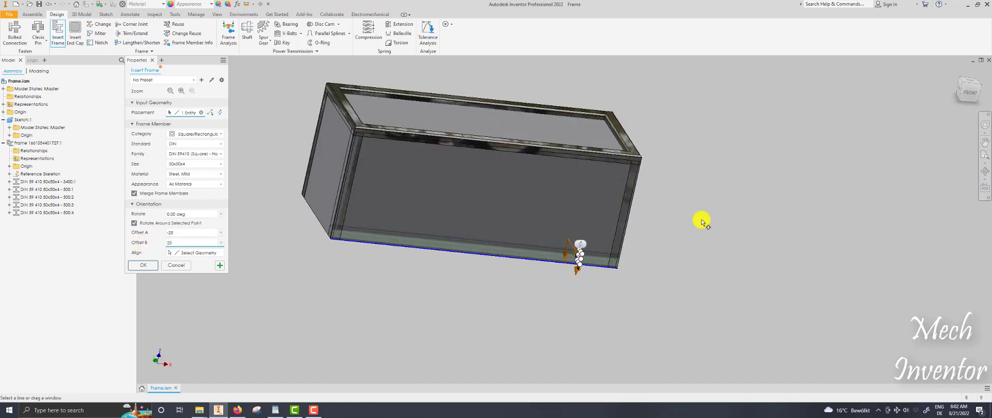
# Add the other three bottom edges, disable Merge Frame Members, and create the four bottom members.
pyautogui.keyDown('shift'); pyautogui.moveTo(981, 96); pyautogui.dragTo(734, 227, button='middle'); pyautogui.keyUp('shift')
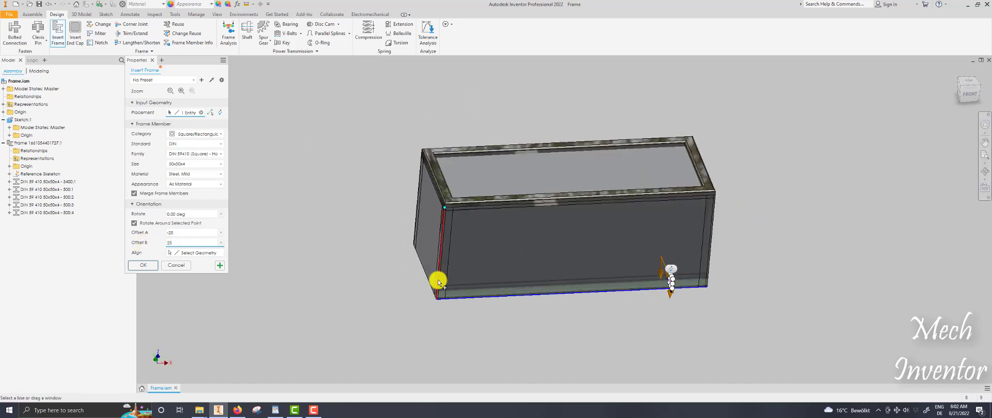
pyautogui.click(426, 281)
pyautogui.keyDown('shift'); pyautogui.moveTo(417, 250); pyautogui.dragTo(485, 289, button='middle'); pyautogui.keyUp('shift')
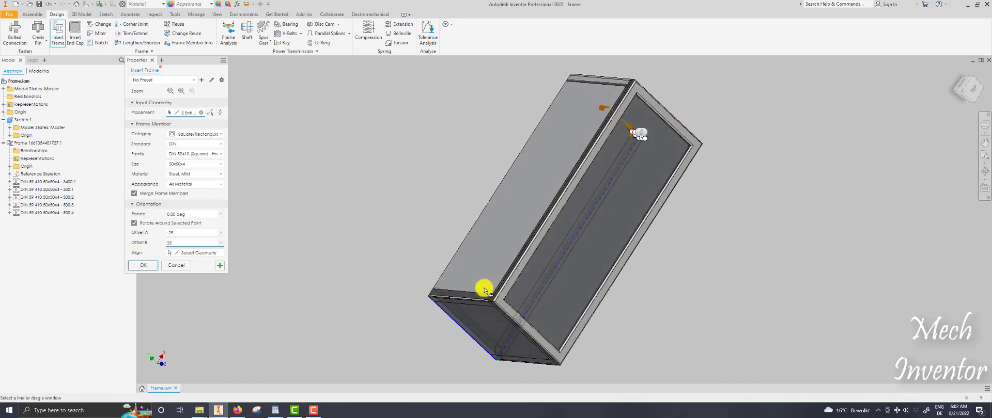
pyautogui.click(147, 195)
pyautogui.keyDown('shift'); pyautogui.moveTo(458, 239); pyautogui.dragTo(522, 142, button='middle'); pyautogui.keyUp('shift')
pyautogui.click(601, 85)
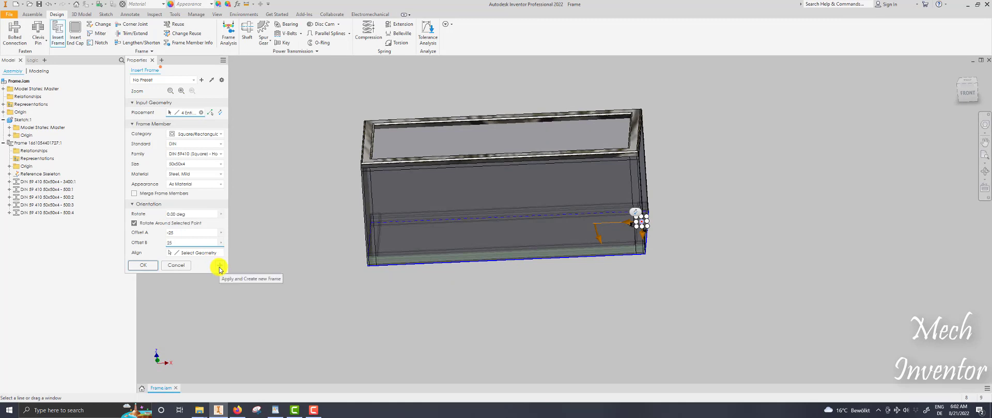
pyautogui.click(220, 266)
pyautogui.click(319, 199)
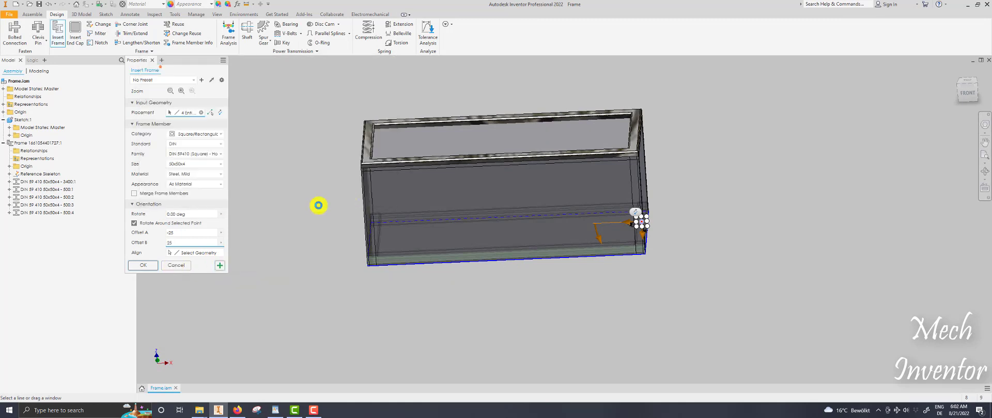
pyautogui.click(150, 269)
# Hide the Sketch:1 box skeleton so only the frame members are displayed.
pyautogui.rightClick(23, 119)
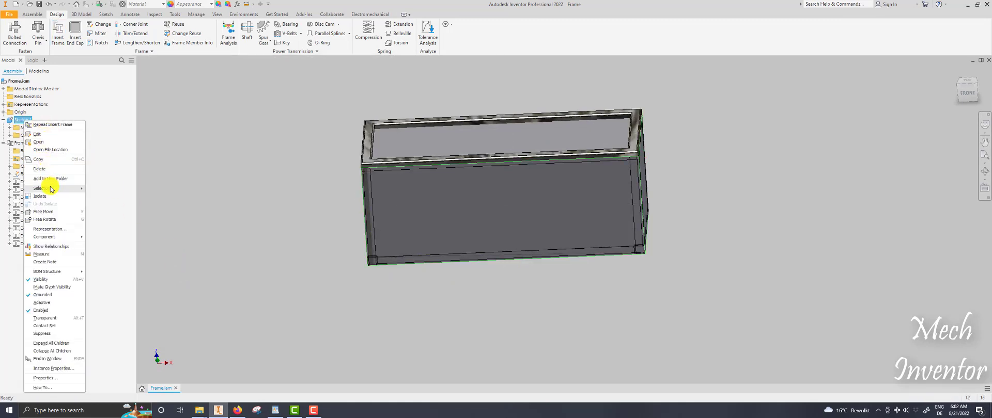
pyautogui.click(40, 280)
pyautogui.scroll(5, 391, 253)
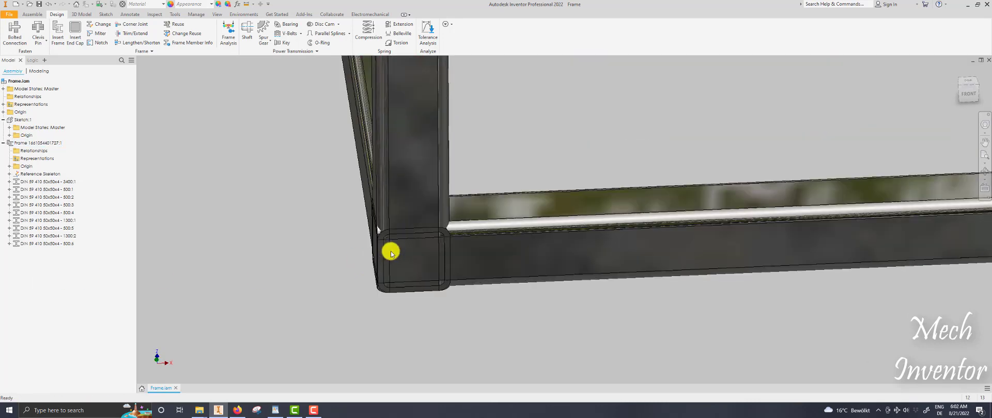
# Use Trim/Extend to trim the left bottom member to the inner face of the front-left vertical member.
pyautogui.click(135, 34)
pyautogui.keyDown('shift'); pyautogui.moveTo(286, 183); pyautogui.dragTo(548, 178, button='middle'); pyautogui.keyUp('shift')
pyautogui.scroll(-3, 686, 283)
pyautogui.scroll(5, 636, 250)
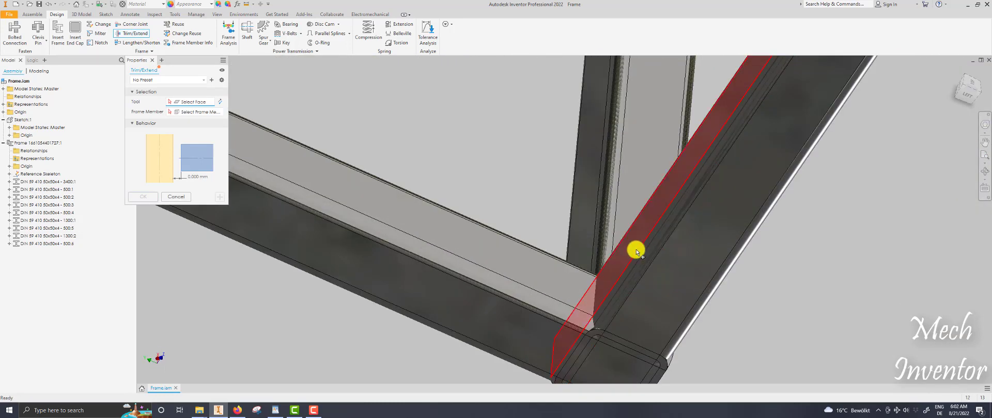
pyautogui.click(627, 243)
pyautogui.scroll(-4, 581, 246)
pyautogui.click(573, 245)
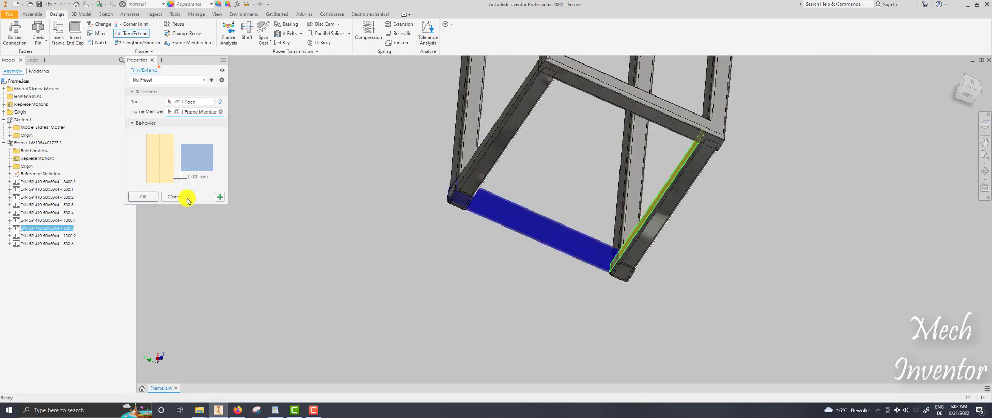
pyautogui.click(222, 198)
# Trim the front bottom member to the inner face of the front-left vertical member.
pyautogui.scroll(5, 594, 266)
pyautogui.scroll(-3, 593, 274)
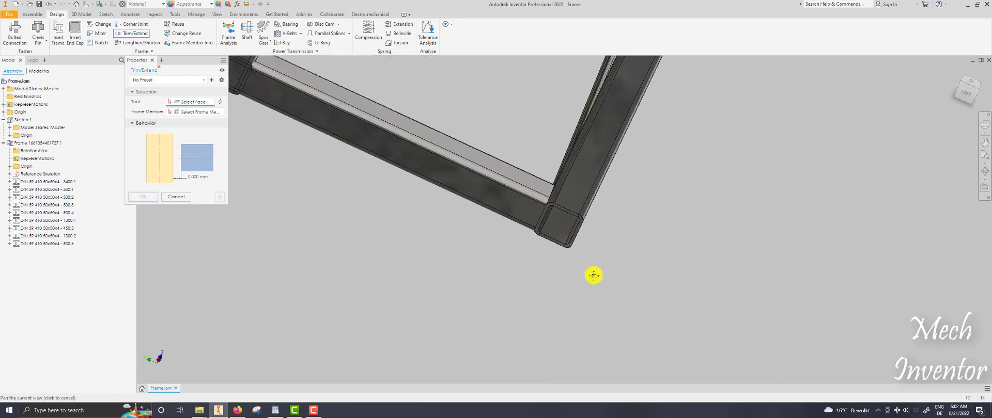
pyautogui.scroll(-3, 589, 225)
pyautogui.keyDown('shift'); pyautogui.moveTo(600, 226); pyautogui.dragTo(472, 224, button='middle'); pyautogui.keyUp('shift')
pyautogui.scroll(5, 465, 211)
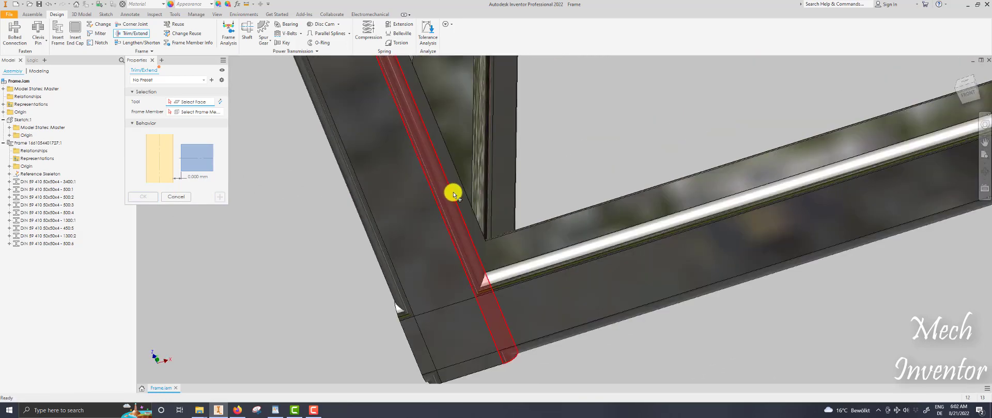
pyautogui.click(461, 197)
pyautogui.click(546, 243)
pyautogui.scroll(-5, 310, 203)
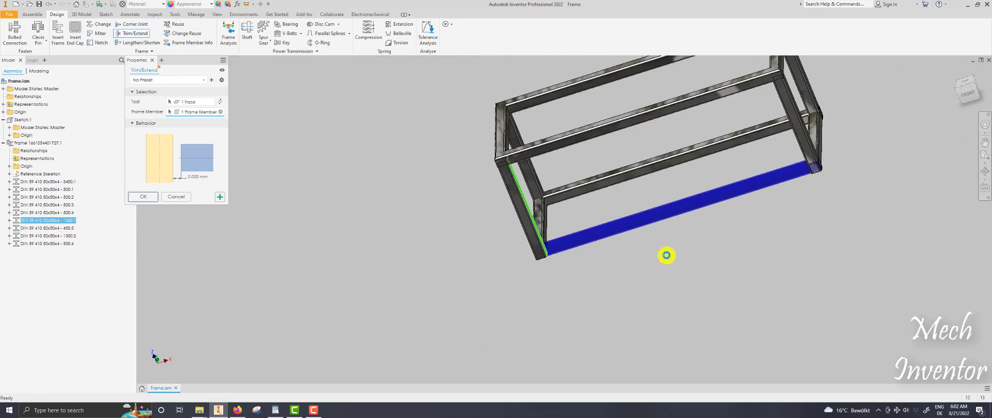
# Trim the rear end of the left bottom member to the rear-left vertical member's inner face.
pyautogui.scroll(5, 546, 244)
pyautogui.scroll(-5, 491, 250)
pyautogui.keyDown('shift'); pyautogui.moveTo(496, 248); pyautogui.dragTo(628, 242, button='middle'); pyautogui.keyUp('shift')
pyautogui.scroll(4, 634, 243)
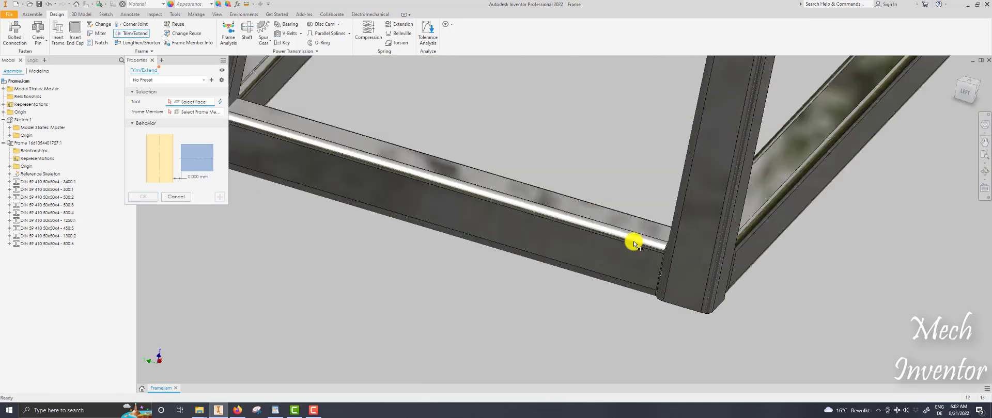
pyautogui.scroll(-4, 638, 255)
pyautogui.scroll(5, 558, 204)
pyautogui.click(563, 217)
pyautogui.click(585, 261)
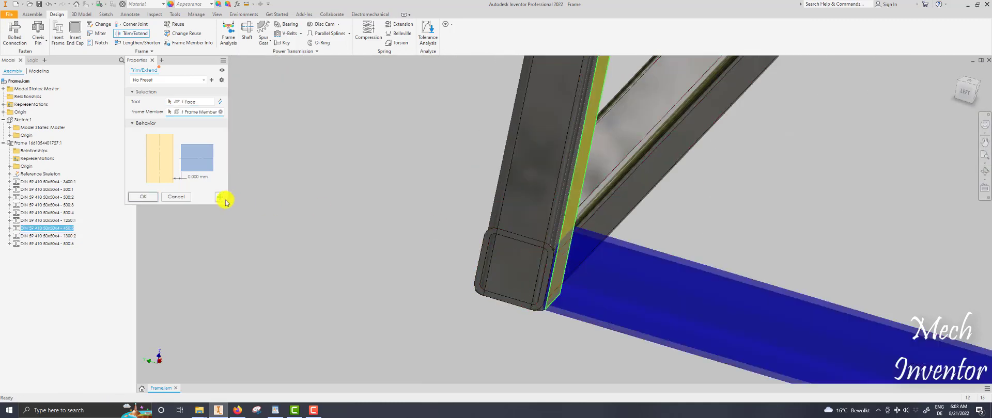
pyautogui.click(224, 200)
pyautogui.scroll(-5, 557, 198)
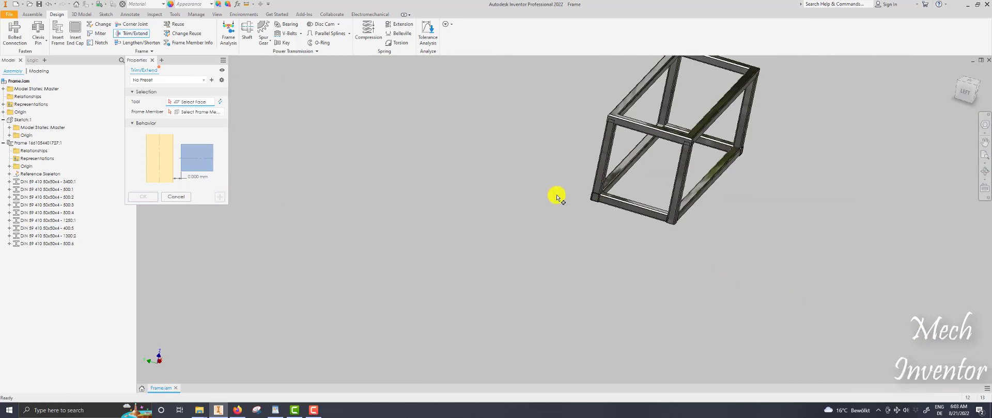
# Trim the rear bottom member to the inner face of the rear-left vertical member.
pyautogui.keyDown('shift'); pyautogui.moveTo(557, 198); pyautogui.dragTo(732, 203, button='middle'); pyautogui.keyUp('shift')
pyautogui.scroll(5, 769, 193)
pyautogui.click(761, 188)
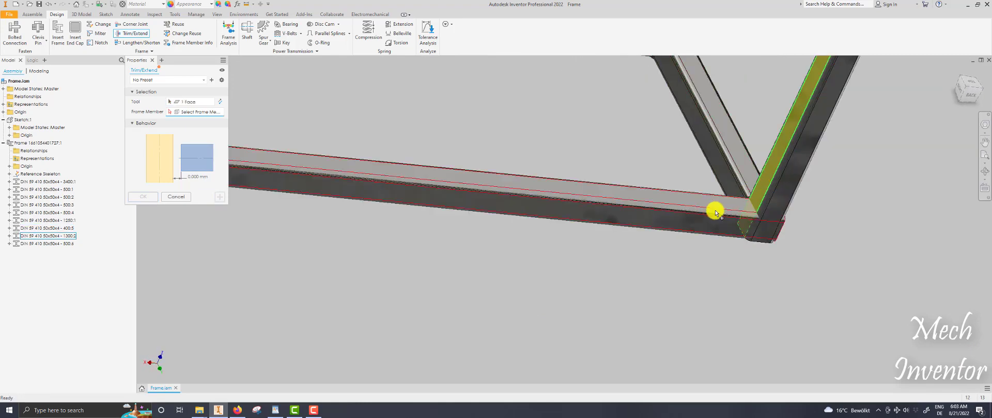
pyautogui.click(715, 213)
pyautogui.click(220, 197)
pyautogui.scroll(-5, 675, 219)
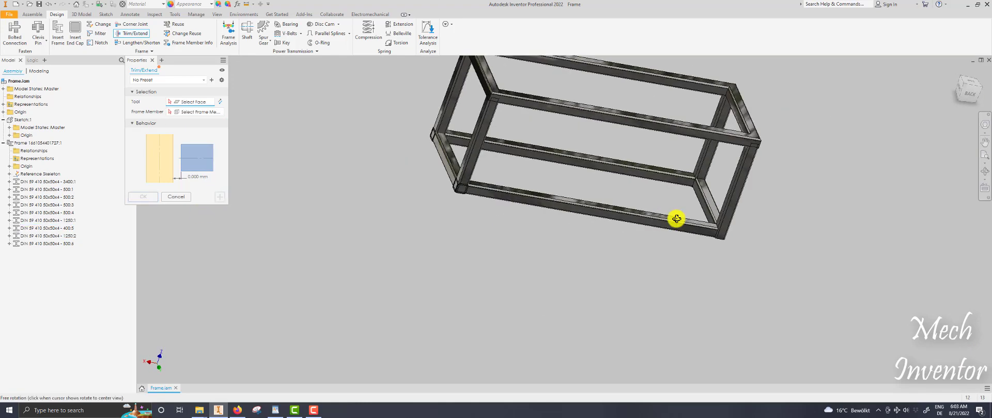
# Trim the other end of the rear bottom member to the rear-right vertical member's inner face.
pyautogui.keyDown('shift'); pyautogui.moveTo(675, 219); pyautogui.dragTo(722, 217, button='middle'); pyautogui.keyUp('shift')
pyautogui.scroll(5, 722, 217)
pyautogui.scroll(-5, 604, 258)
pyautogui.scroll(5, 471, 248)
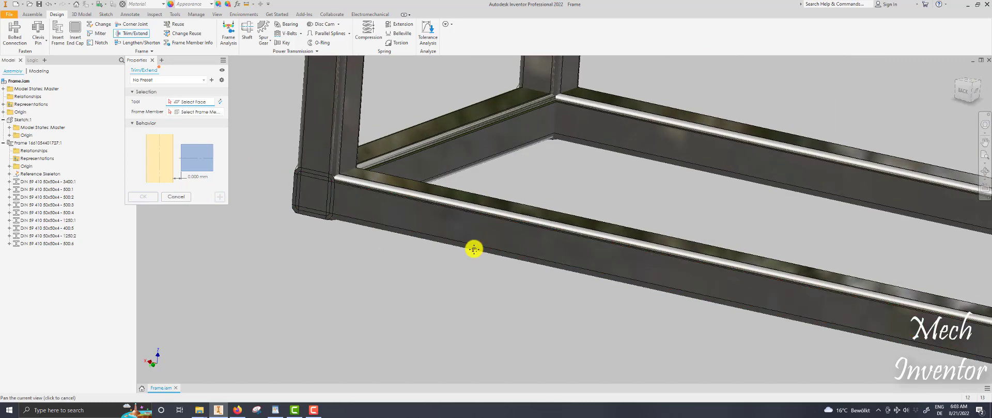
pyautogui.click(467, 227)
pyautogui.click(462, 261)
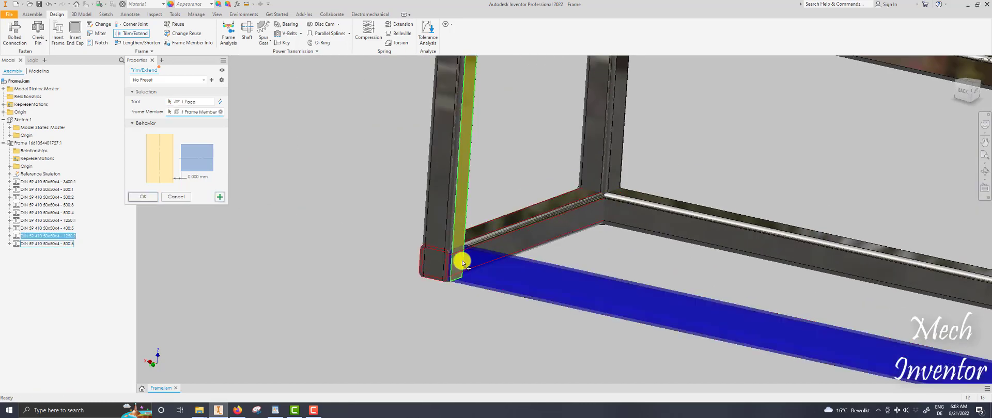
pyautogui.click(220, 198)
# Trim the right bottom member and the front bottom member to the inner faces of the front-right vertical member.
pyautogui.click(591, 159)
pyautogui.click(560, 215)
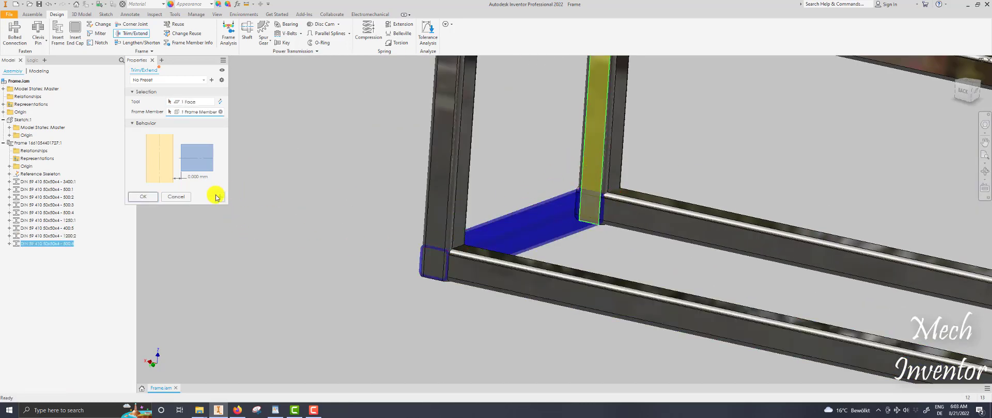
pyautogui.click(220, 197)
pyautogui.click(620, 175)
pyautogui.click(618, 223)
pyautogui.click(220, 197)
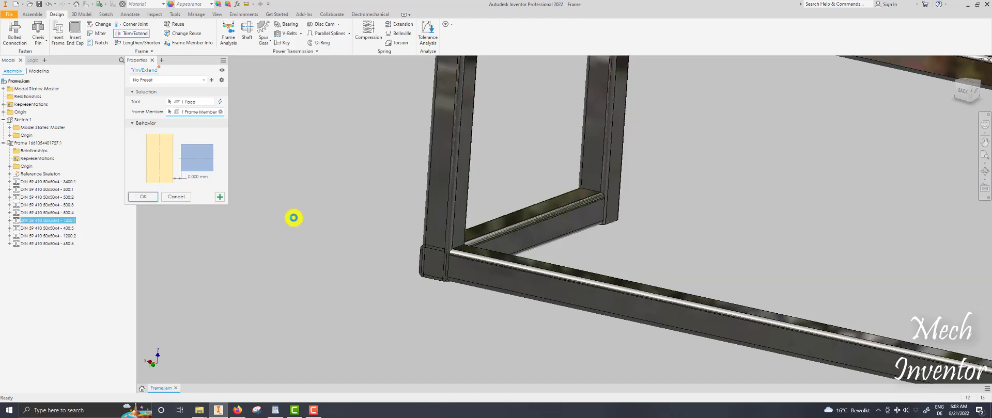
# Trim the rear end of the right bottom member to the rear-right vertical member and end Trim/Extend.
pyautogui.scroll(5, 294, 221)
pyautogui.keyDown('shift'); pyautogui.moveTo(295, 224); pyautogui.dragTo(536, 182, button='middle'); pyautogui.keyUp('shift')
pyautogui.scroll(-10, 416, 243)
pyautogui.click(527, 194)
pyautogui.click(527, 194)
pyautogui.click(220, 196)
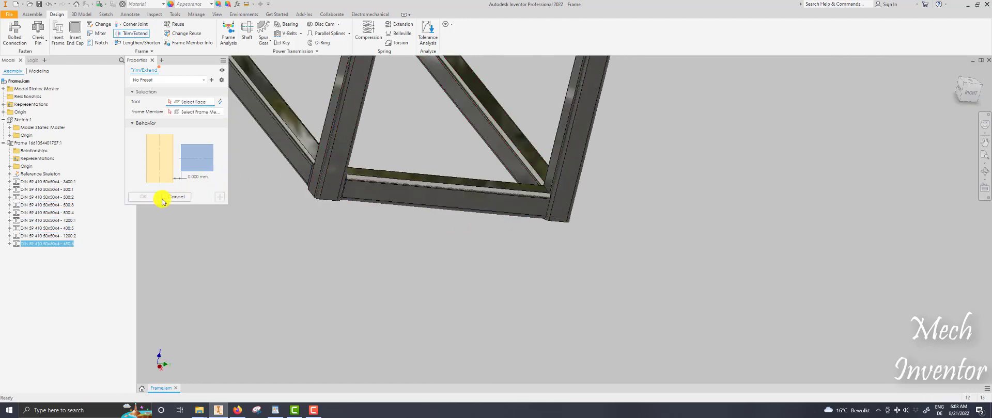
pyautogui.click(174, 197)
# Trim the four vertical members to the underside face of the top frame using Trim/Extend with a 0 mm offset.
pyautogui.scroll(5, 266, 225)
pyautogui.keyDown('shift'); pyautogui.moveTo(385, 273); pyautogui.dragTo(512, 193, button='middle'); pyautogui.keyUp('shift')
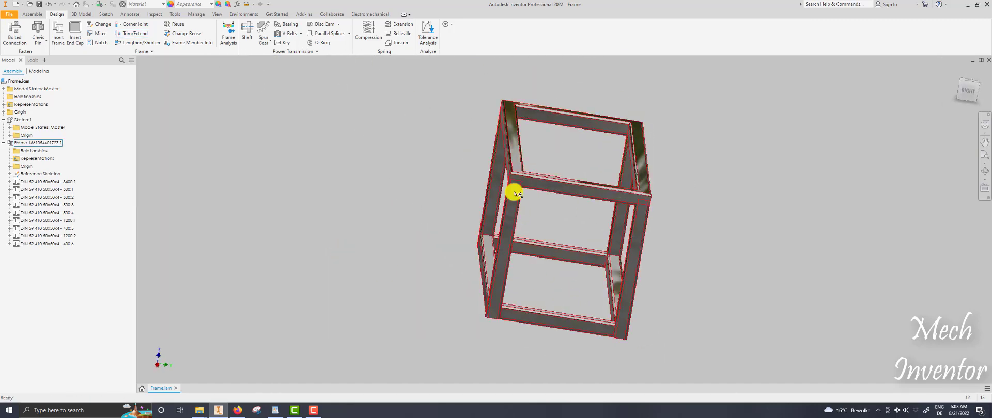
pyautogui.scroll(-5, 646, 206)
pyautogui.click(133, 34)
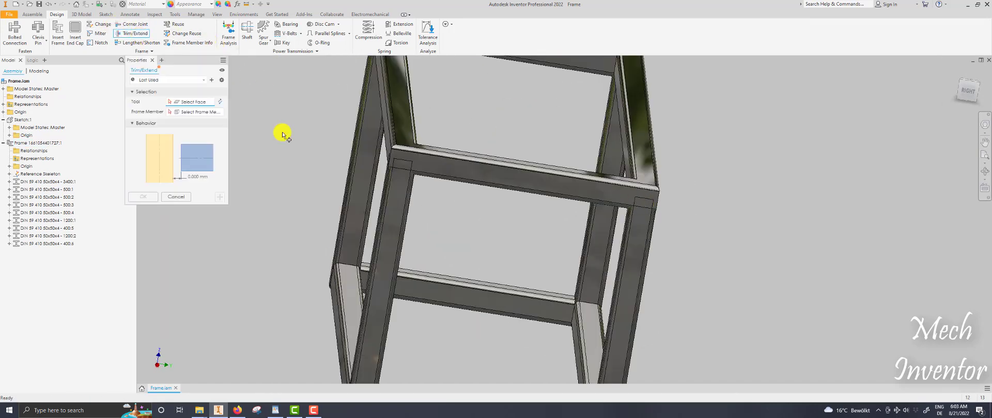
pyautogui.scroll(5, 355, 177)
pyautogui.keyDown('shift'); pyautogui.moveTo(420, 188); pyautogui.dragTo(434, 132, button='middle'); pyautogui.keyUp('shift')
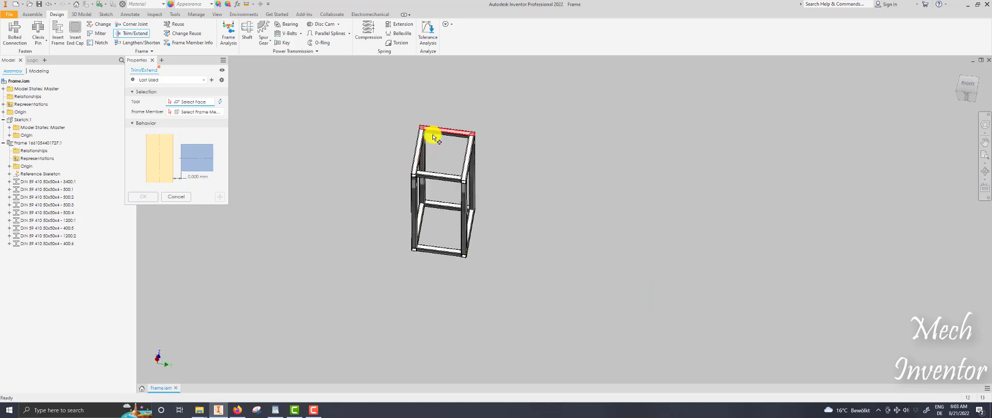
pyautogui.scroll(-5, 428, 147)
pyautogui.click(428, 147)
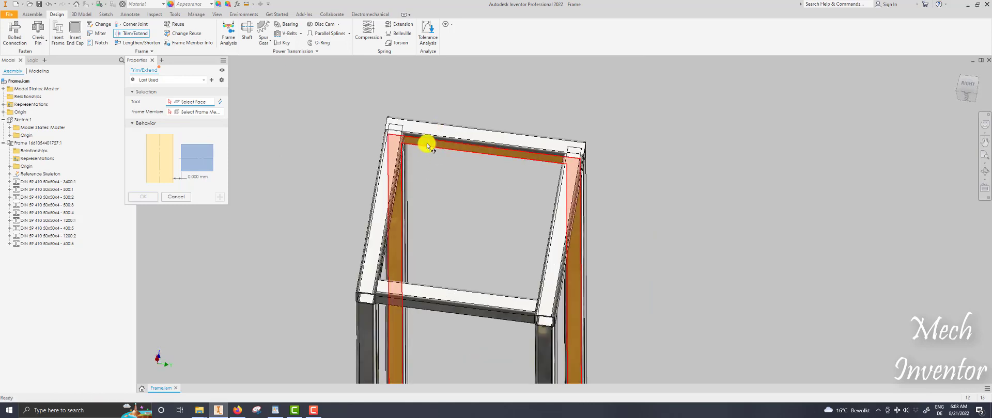
pyautogui.click(391, 169)
pyautogui.click(558, 193)
pyautogui.scroll(5, 485, 138)
pyautogui.keyDown('shift'); pyautogui.moveTo(485, 137); pyautogui.dragTo(419, 155, button='middle'); pyautogui.keyUp('shift')
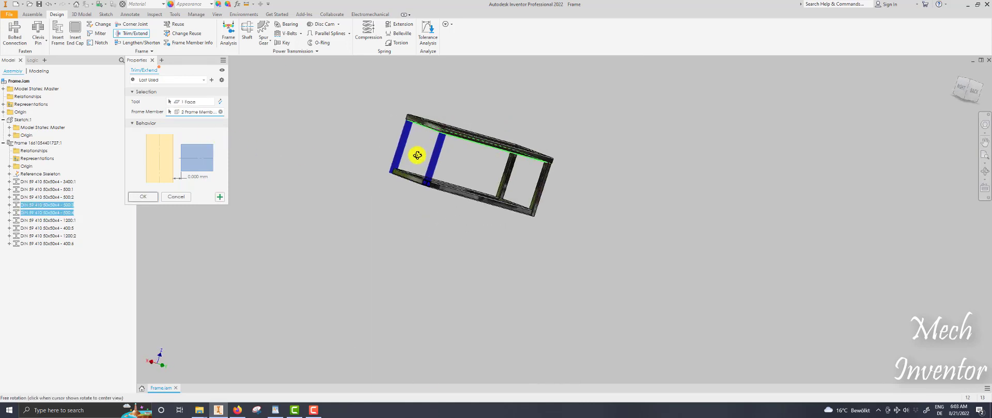
pyautogui.click(544, 181)
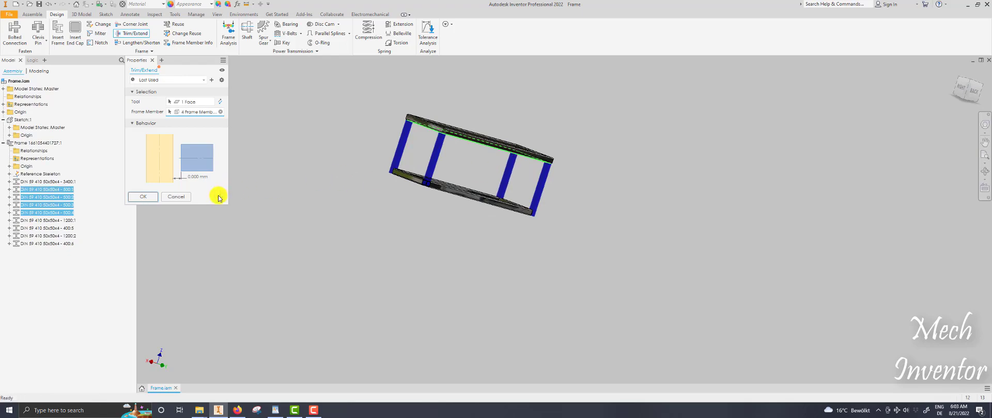
# Save the frame assembly and return the model to its isometric home view.
pyautogui.scroll(-5, 444, 133)
pyautogui.scroll(3, 444, 135)
pyautogui.keyDown('shift'); pyautogui.moveTo(445, 134); pyautogui.dragTo(662, 153, button='middle'); pyautogui.keyUp('shift')
pyautogui.scroll(-3, 585, 150)
pyautogui.scroll(2, 560, 195)
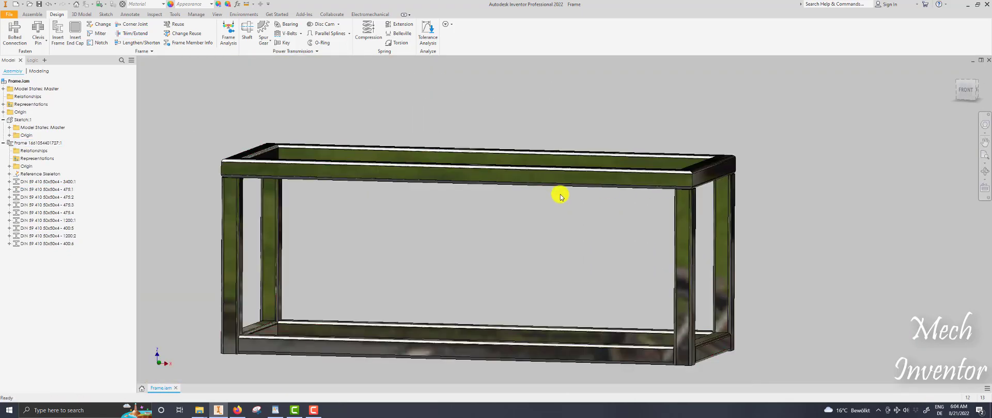
pyautogui.keyDown('shift'); pyautogui.moveTo(560, 195); pyautogui.dragTo(585, 190, button='middle'); pyautogui.keyUp('shift')
pyautogui.hotkey('ctrl', 's')
pyautogui.click(578, 146)
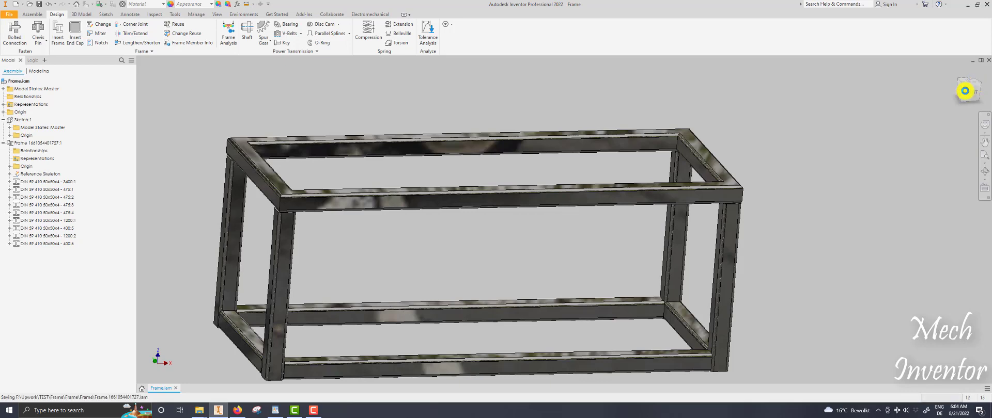
pyautogui.press('F6')
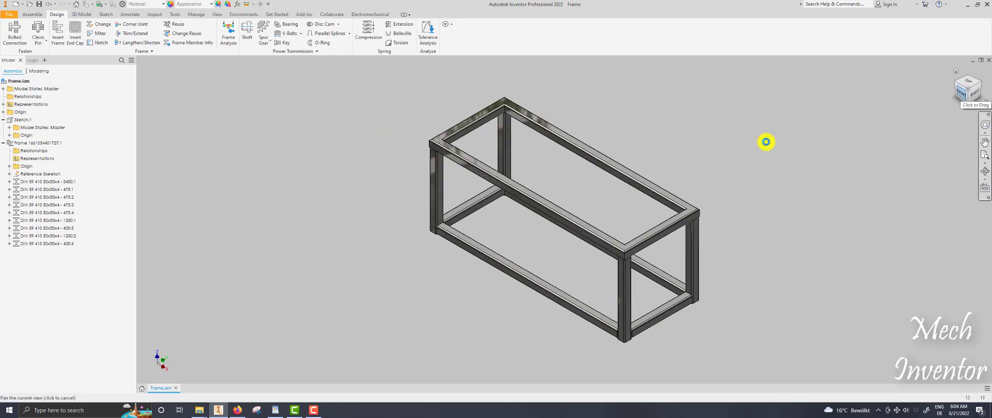
# Create a new drawing from the Standard.dwg template.
pyautogui.click(175, 13)
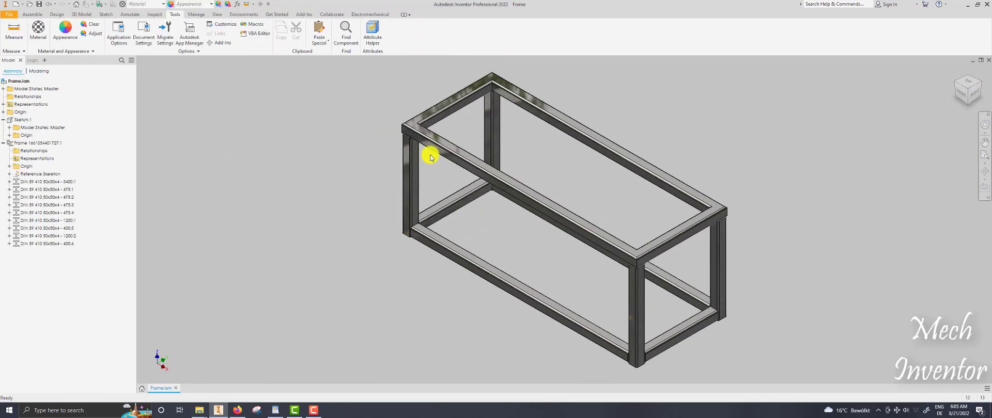
pyautogui.keyDown('shift'); pyautogui.moveTo(360, 205); pyautogui.dragTo(563, 181, button='middle'); pyautogui.keyUp('shift')
pyautogui.hotkey('ctrl', 'n')
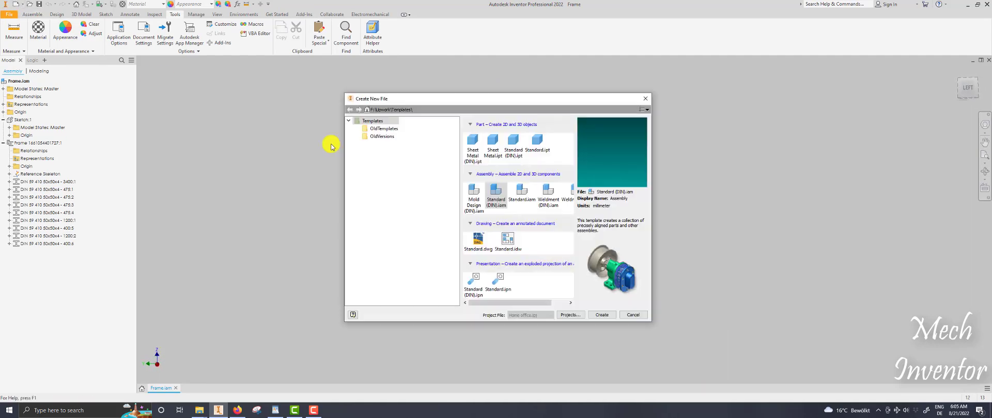
pyautogui.doubleClick(469, 247)
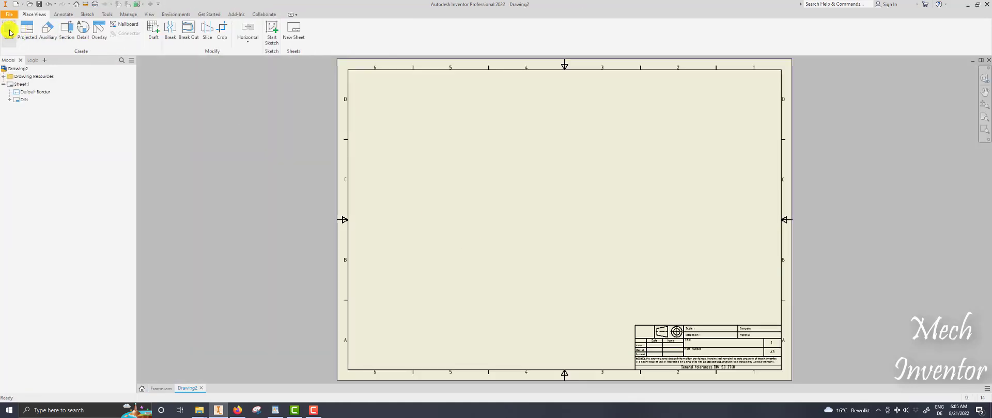
# Insert a front base view of Frame.iam at scale 1:10 and position it in the upper part of the sheet.
pyautogui.click(9, 31)
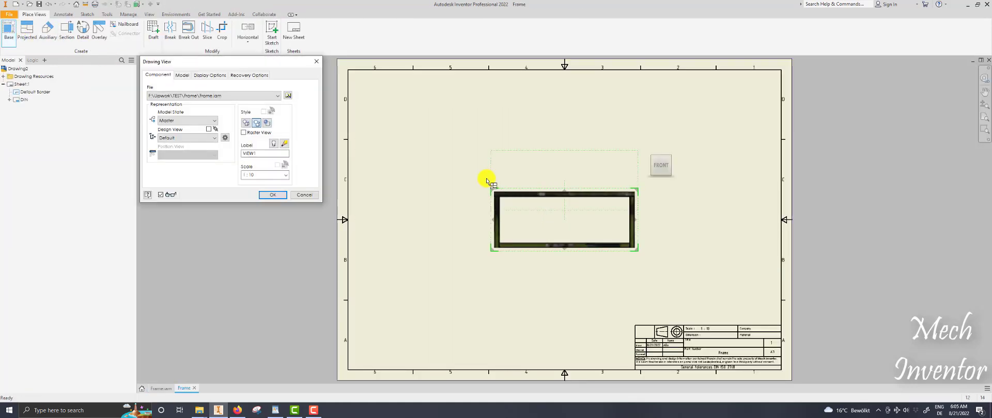
pyautogui.click(271, 196)
pyautogui.moveTo(538, 191); pyautogui.dragTo(478, 115)
# Project a side view, a view below and an isometric view above the title block from the front view.
pyautogui.click(27, 31)
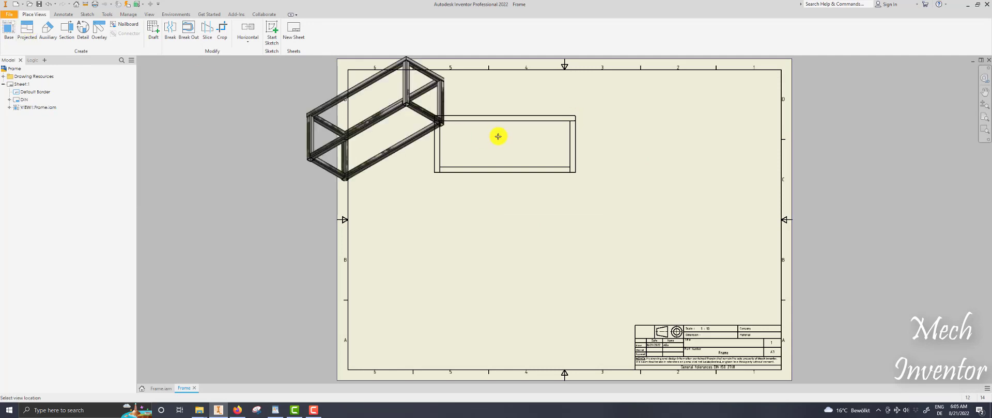
pyautogui.click(723, 144)
pyautogui.click(504, 268)
pyautogui.click(694, 260)
pyautogui.rightClick(698, 259)
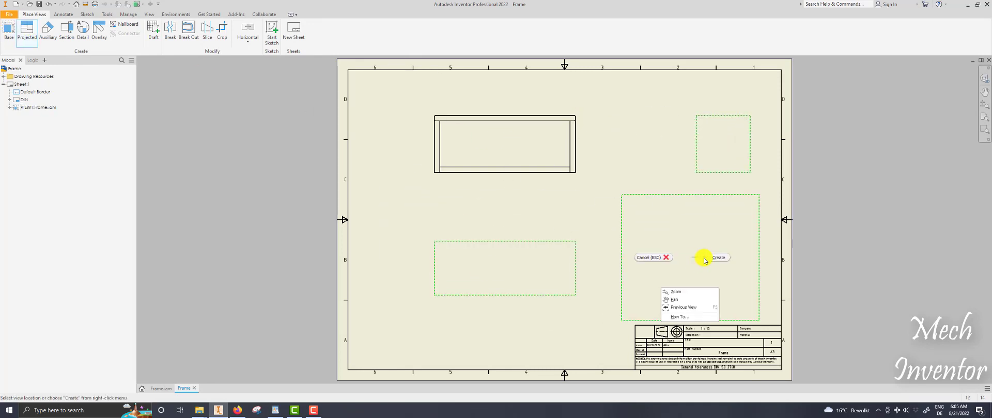
pyautogui.click(715, 259)
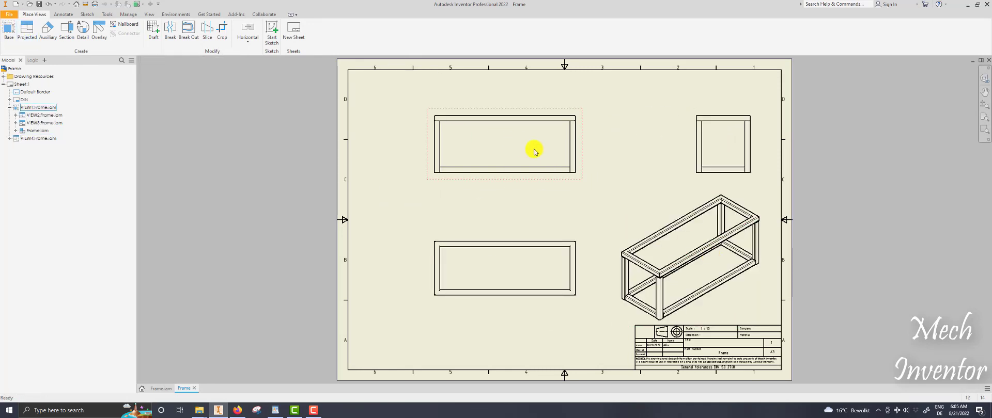
# Dimension the front view's overall width and height and the overall depth in the view below it.
pyautogui.click(63, 15)
pyautogui.click(8, 29)
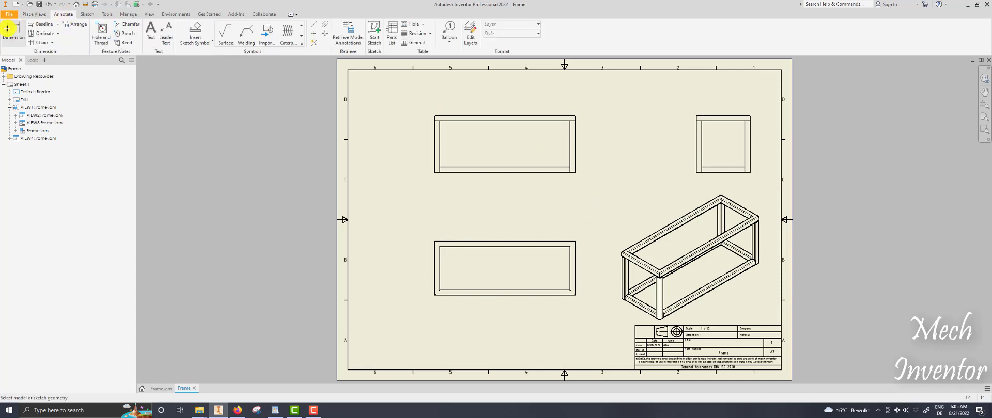
pyautogui.click(454, 117)
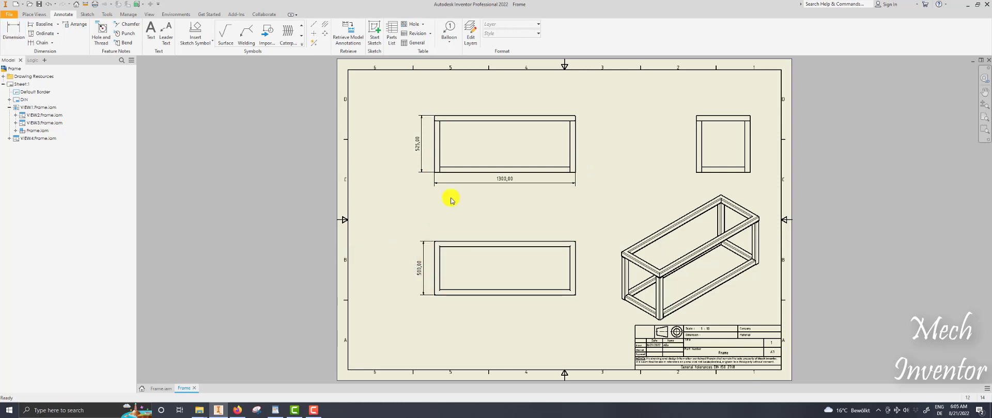
# Turn on Tangent Edges with the Foreshortened option in the front view's display options.
pyautogui.doubleClick(472, 147)
pyautogui.click(181, 75)
pyautogui.click(208, 74)
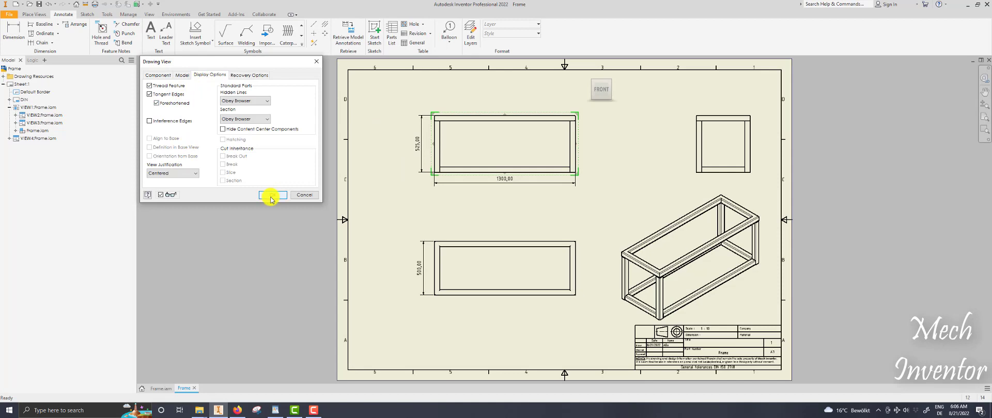
pyautogui.click(270, 195)
pyautogui.doubleClick(478, 148)
pyautogui.click(202, 75)
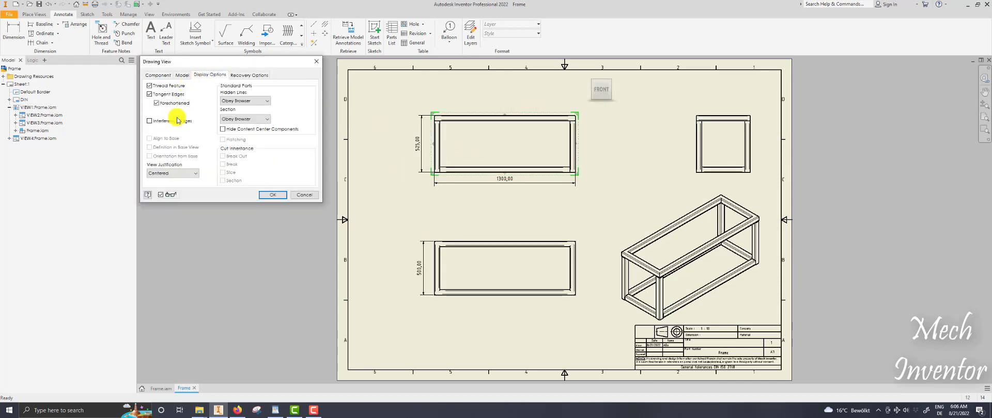
pyautogui.click(277, 195)
# Inspect the tangent edges in the views and save the drawing as Frame in the Frame folder.
pyautogui.scroll(5, 465, 155)
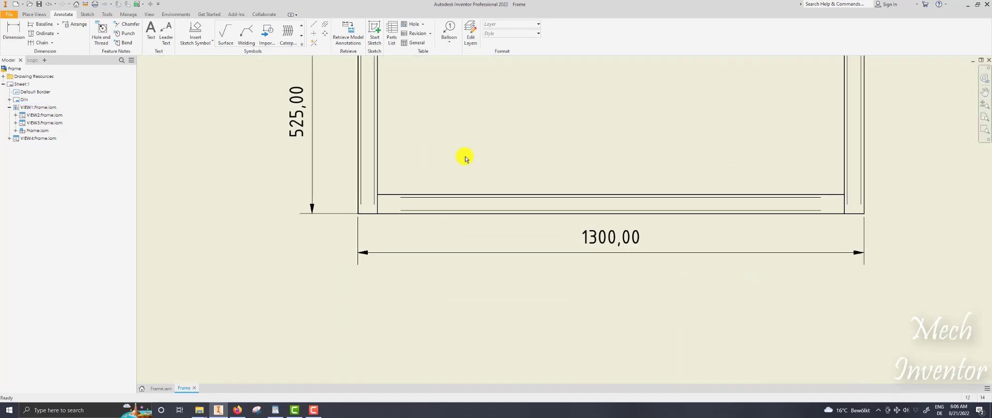
pyautogui.scroll(-5, 465, 155)
pyautogui.scroll(2, 706, 237)
pyautogui.scroll(1, 705, 236)
pyautogui.scroll(-3, 704, 240)
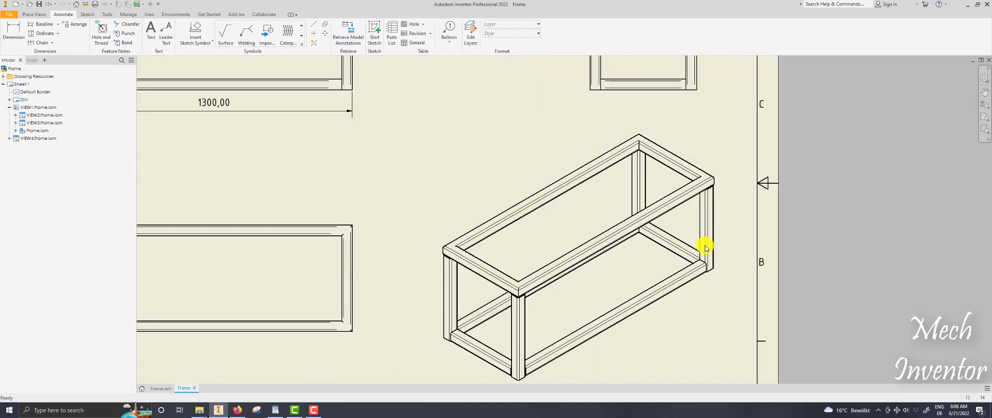
pyautogui.hotkey('ctrl', 's')
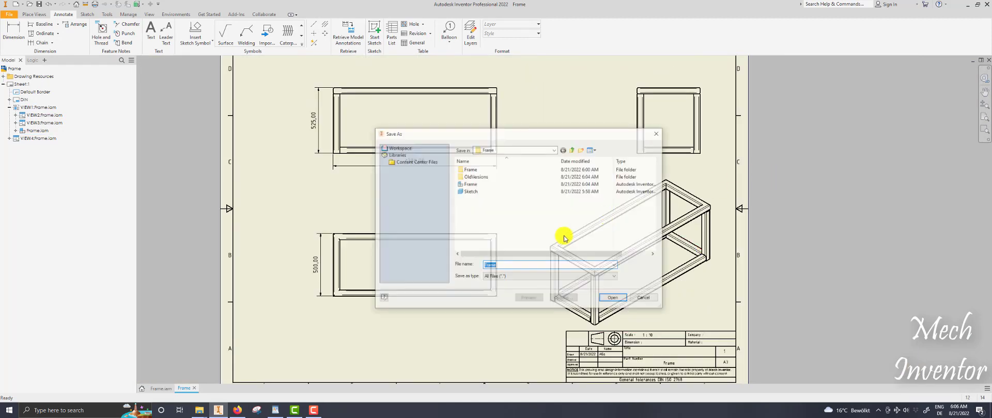
pyautogui.click(615, 296)
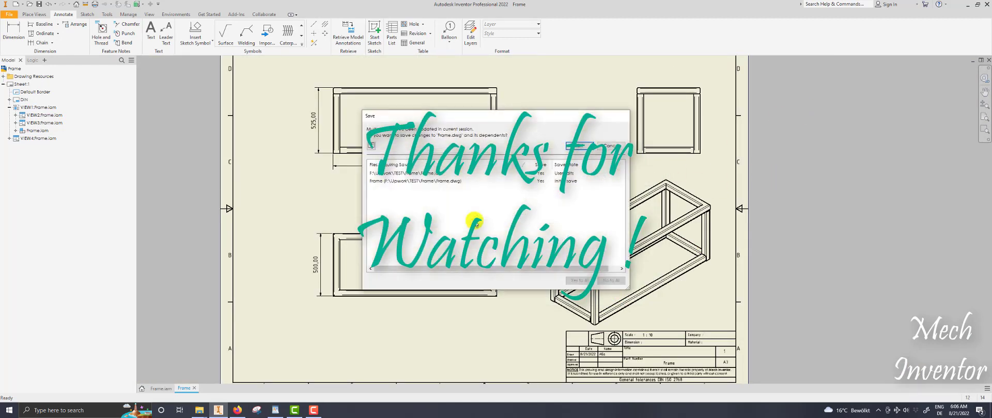